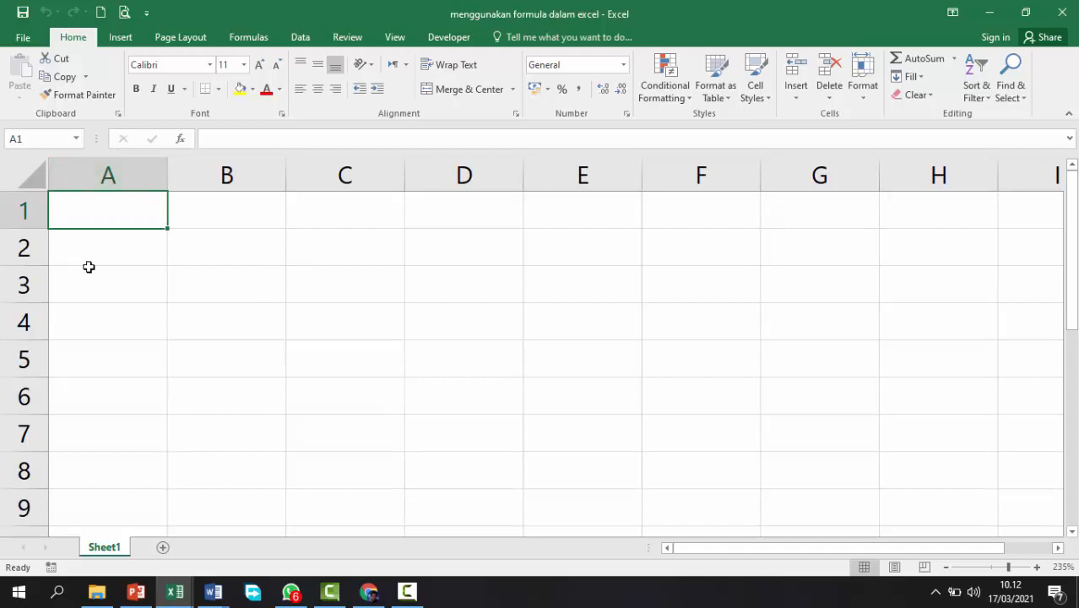
left_click(91, 252)
left_click(91, 210)
left_click(129, 258)
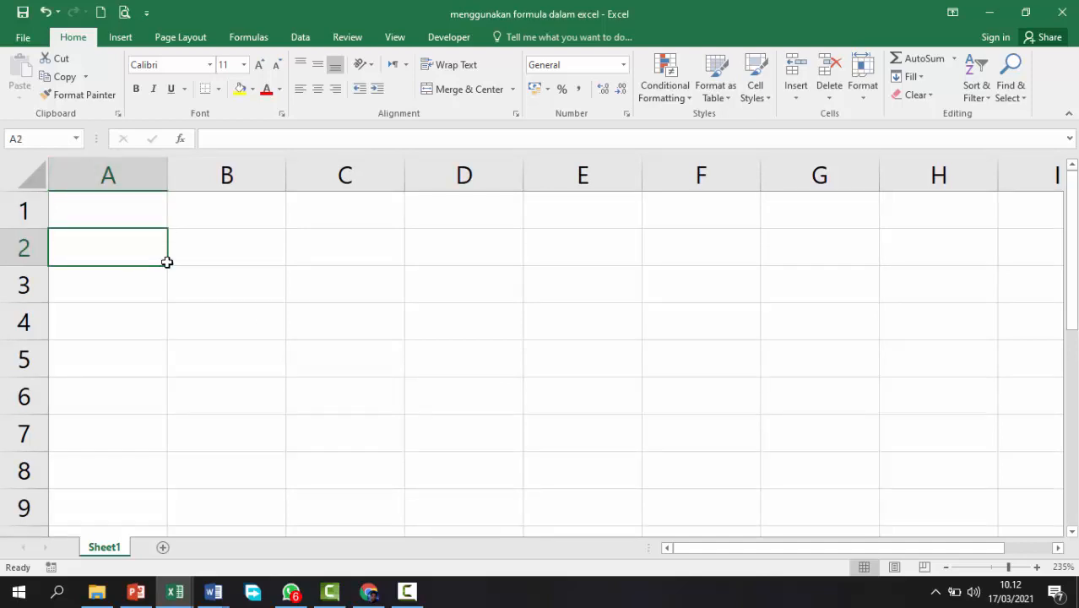
left_click(248, 211)
left_click(187, 245)
left_click(132, 216)
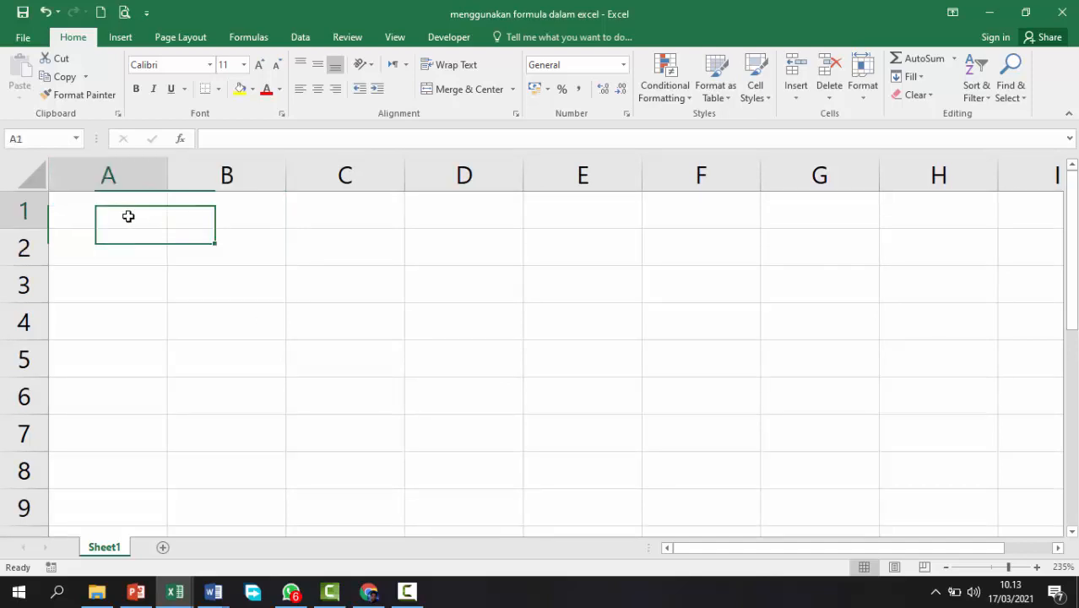
left_click(118, 249)
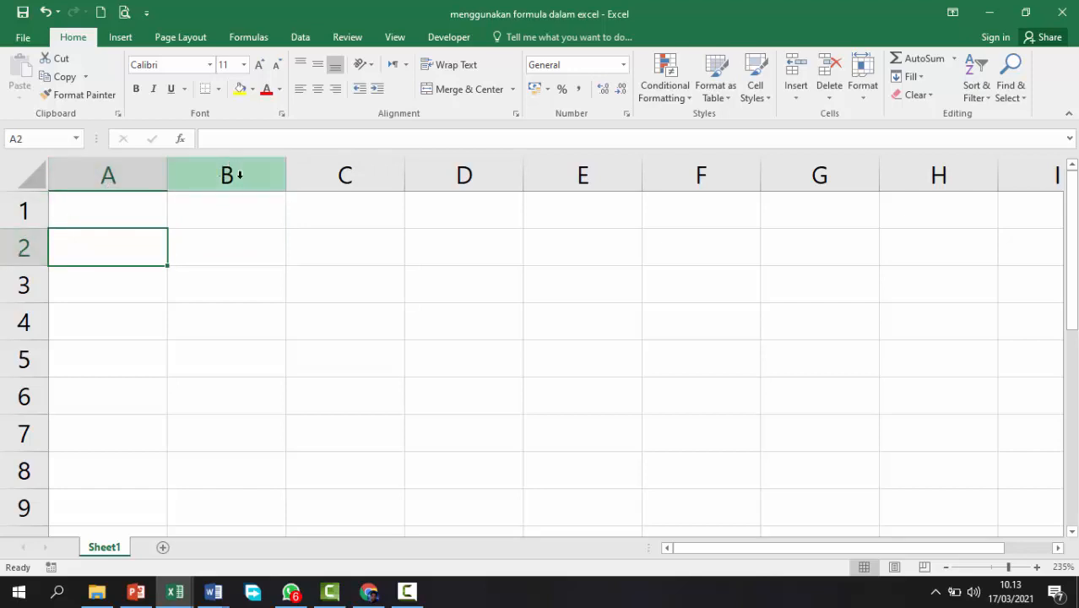
Step: Enter 186 in cell B3 and 31 in cell C3
left_click(240, 277)
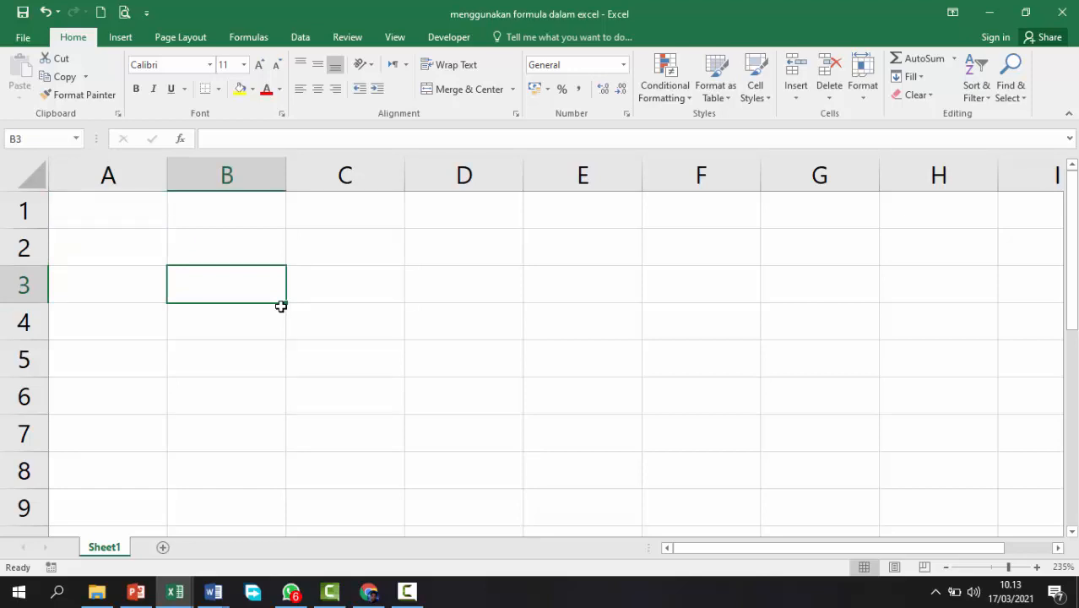
type("186")
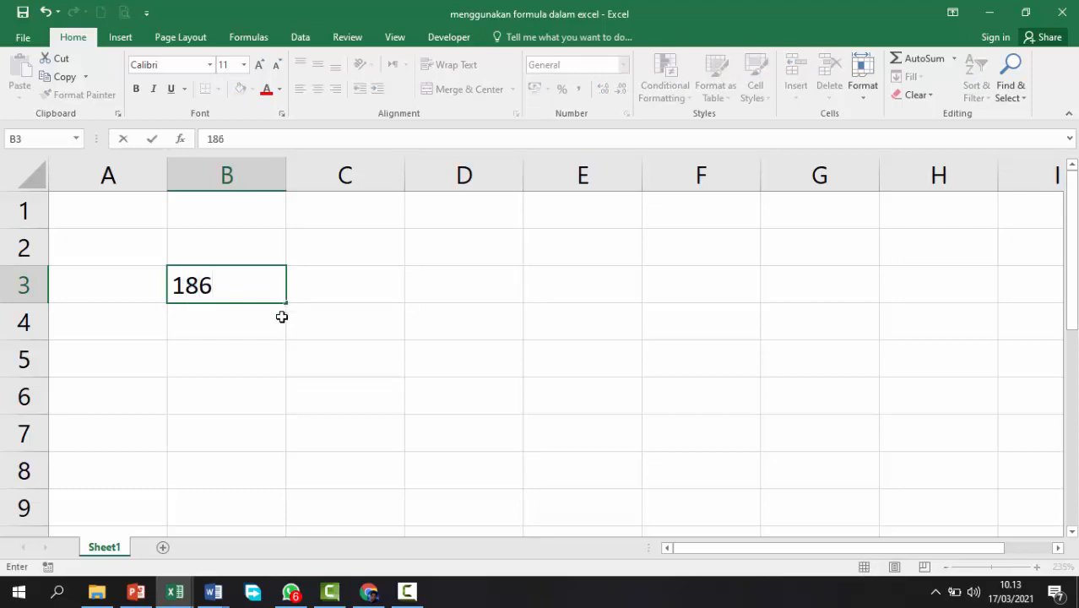
left_click(348, 287)
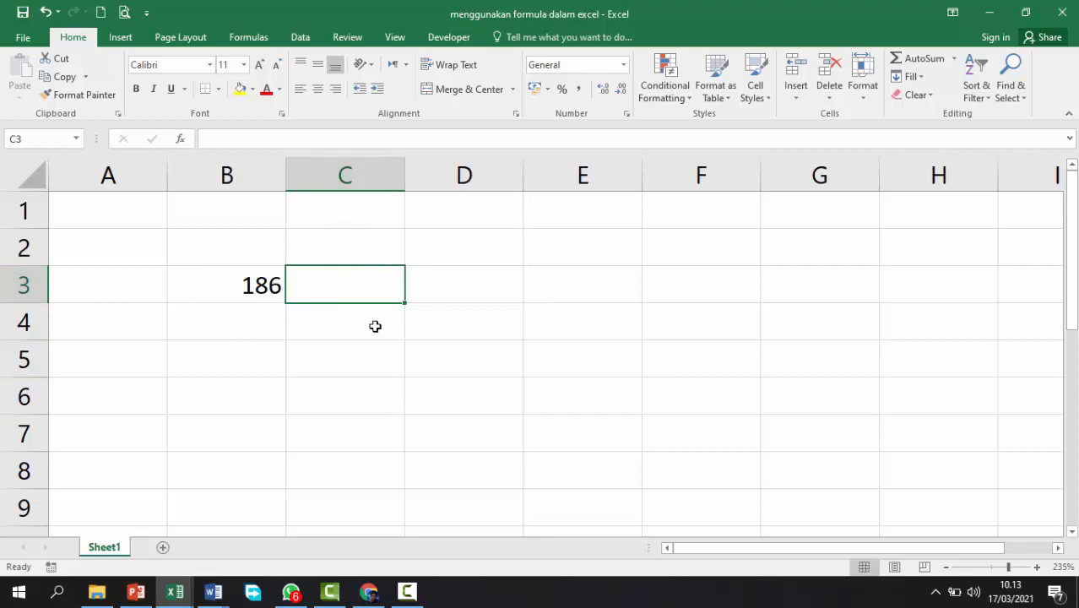
type("31")
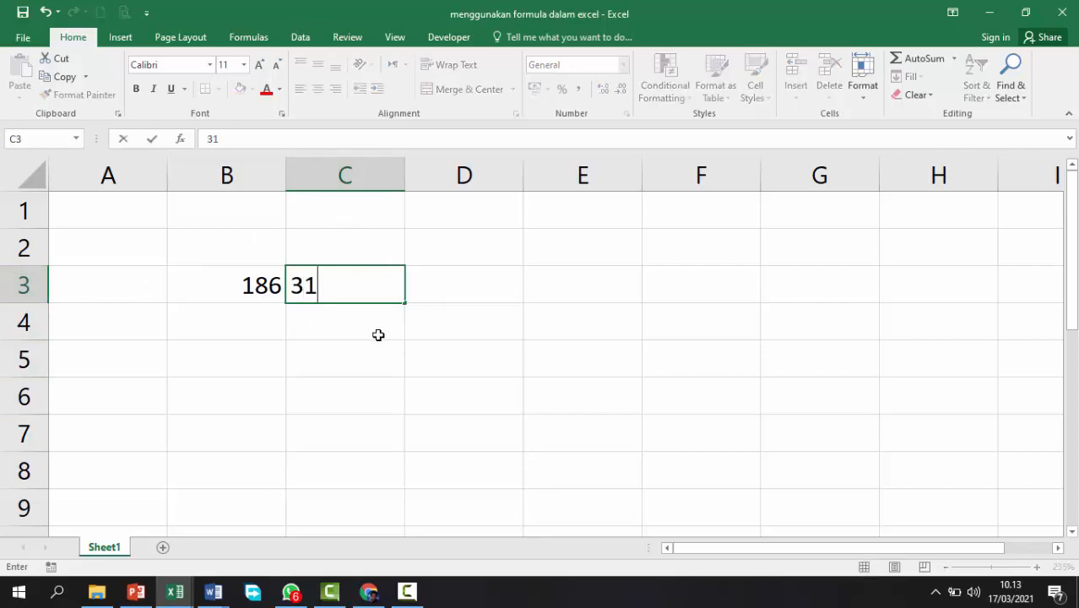
key("Return")
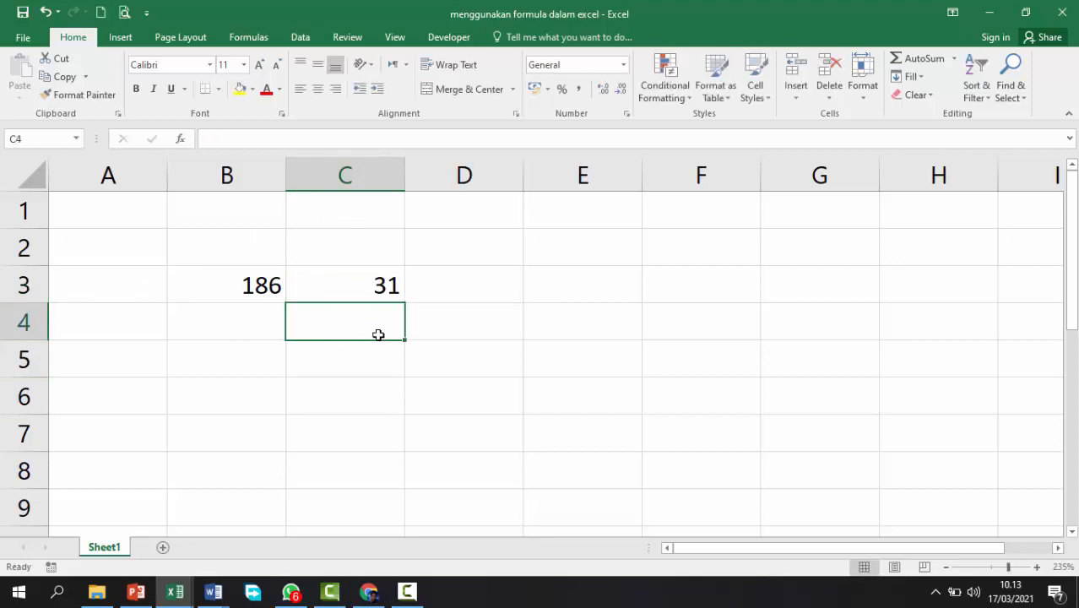
Step: Enter the addition formula =B3+C3 in cell D3
left_click(476, 287)
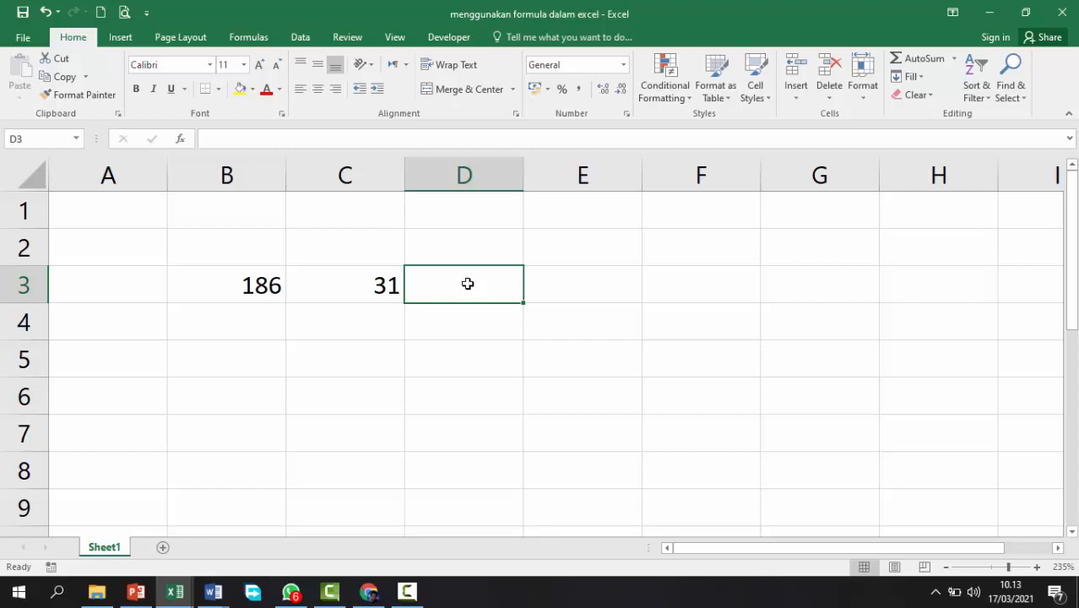
type("=")
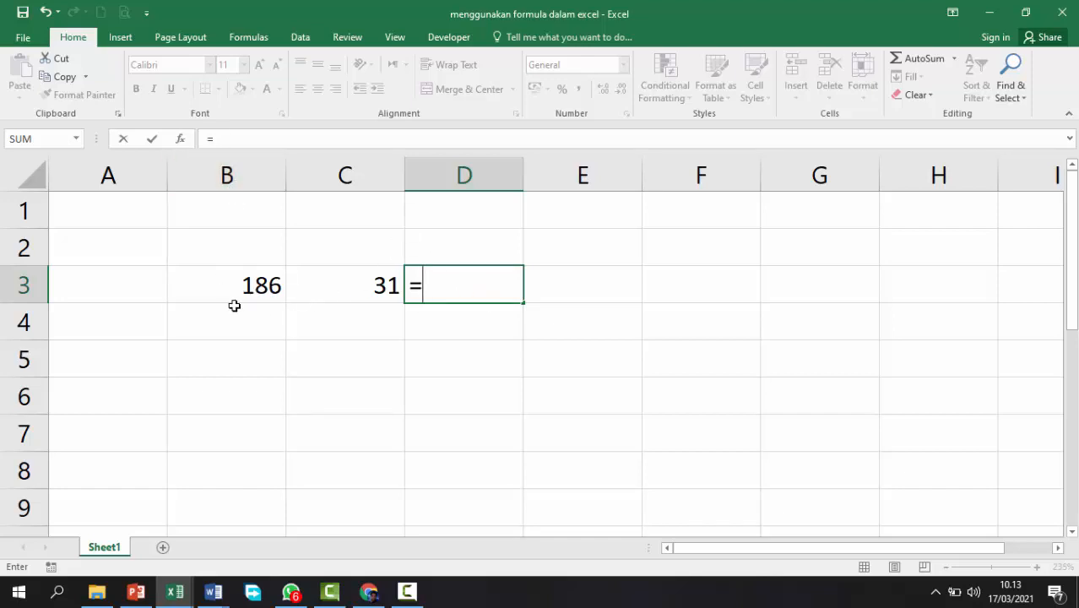
left_click(253, 285)
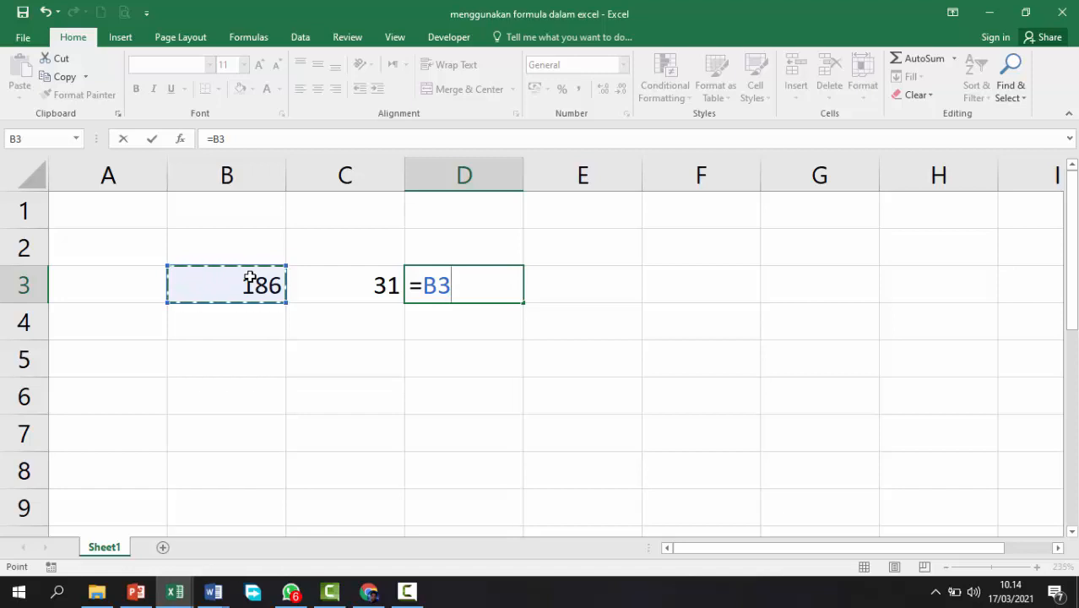
type("+")
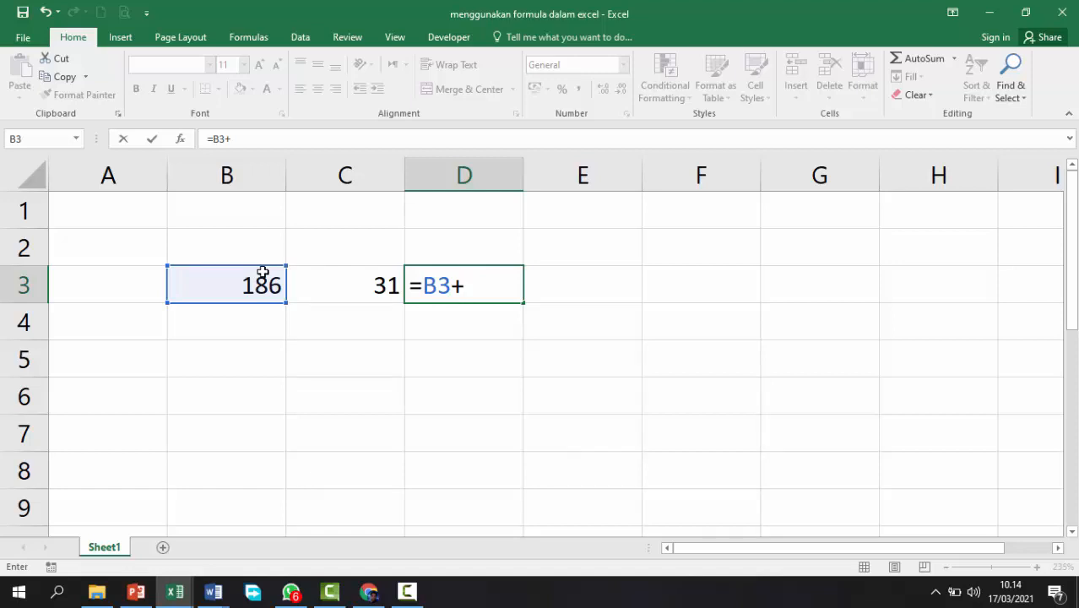
left_click(351, 288)
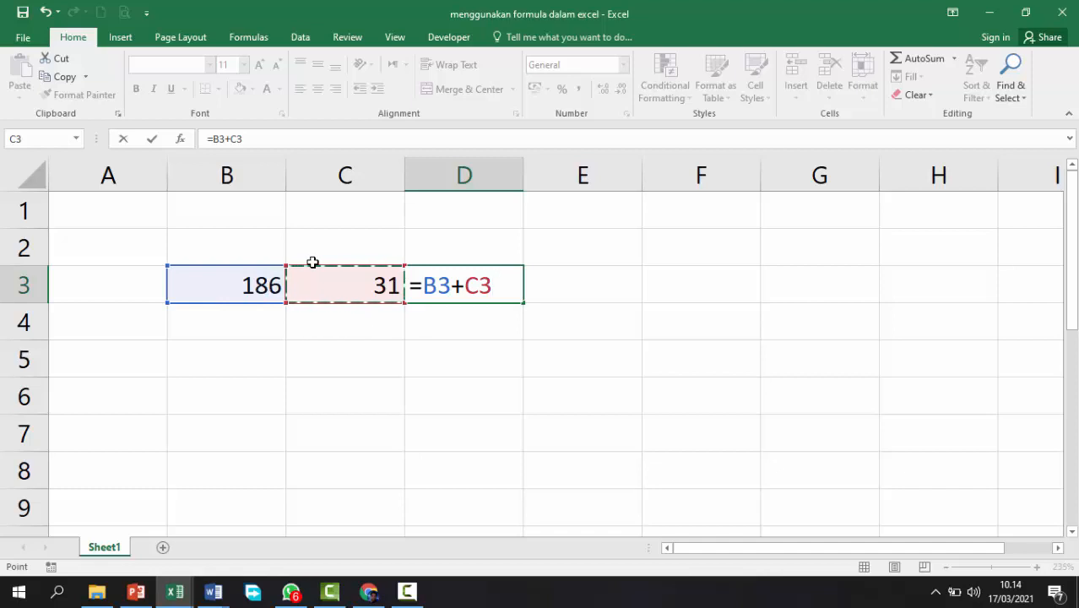
key("Return")
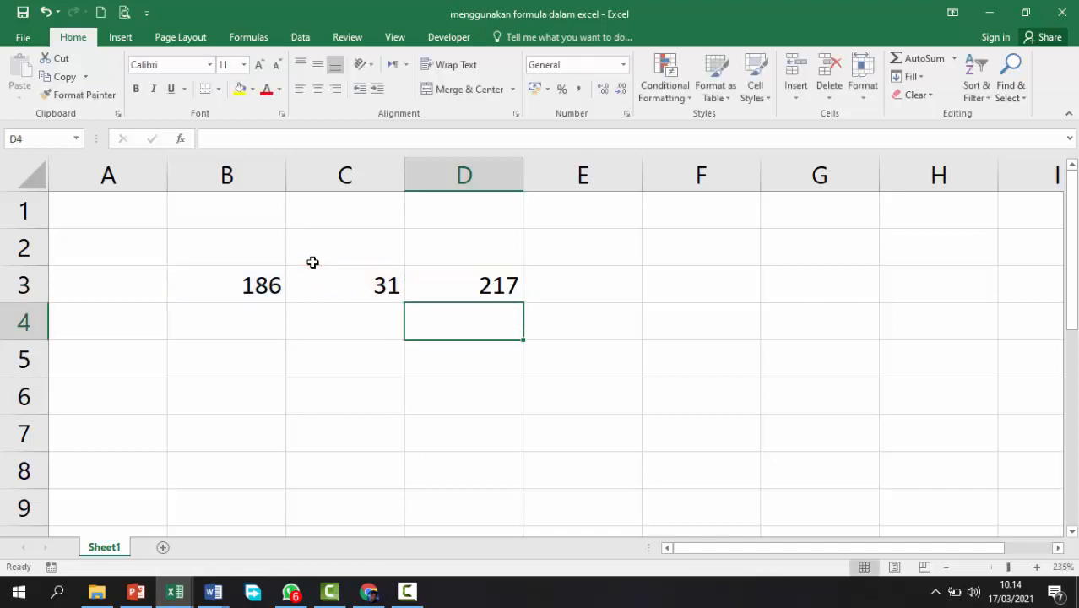
Step: Fill the addition formula from D3 down through D5
left_click(478, 288)
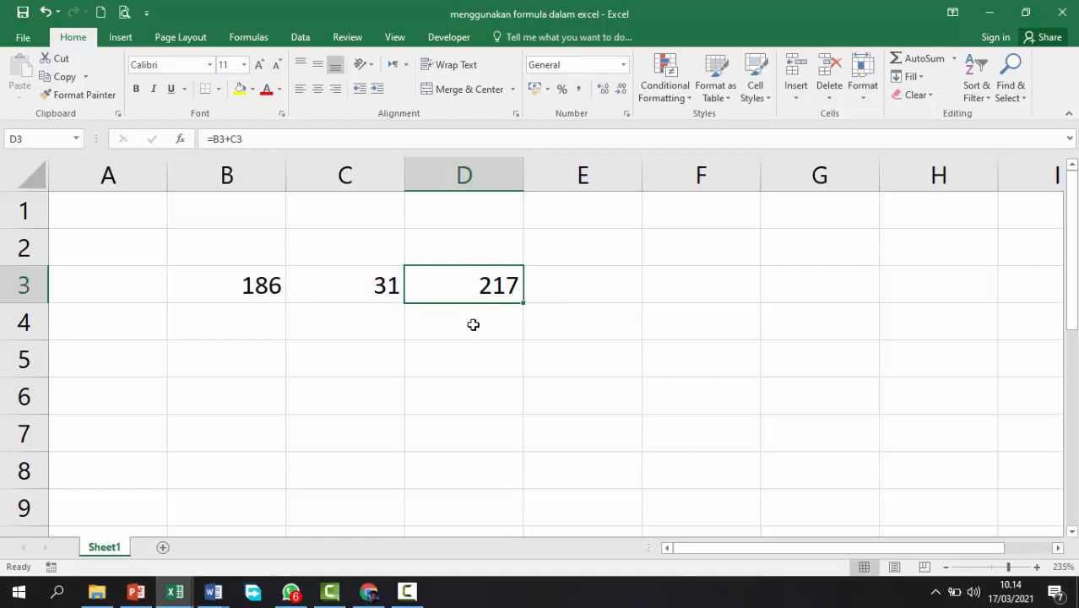
left_click(473, 324)
left_click(468, 285)
left_click_drag(524, 304, 523, 368)
left_click(568, 327)
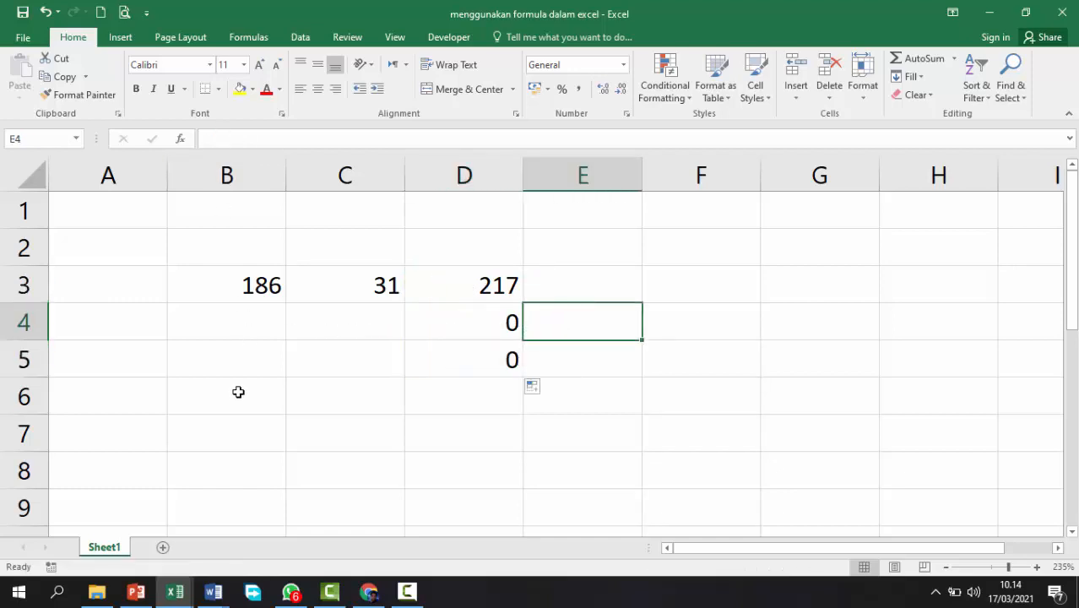
Step: Enter 187 in B4 and 65 in C4, and centre the numbers in B3:C4 horizontally
left_click(255, 322)
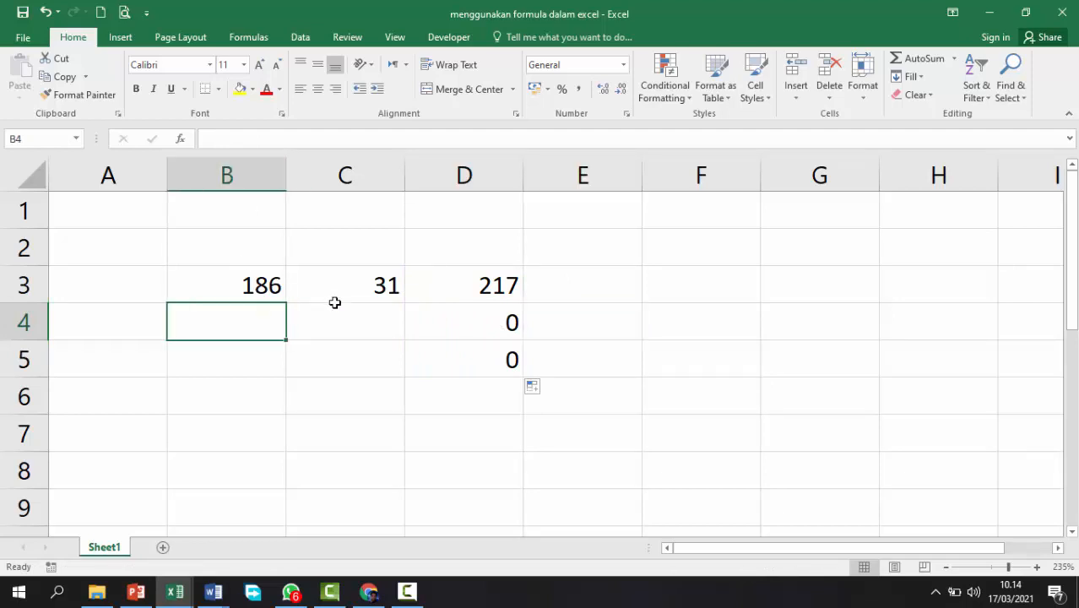
left_click(335, 331)
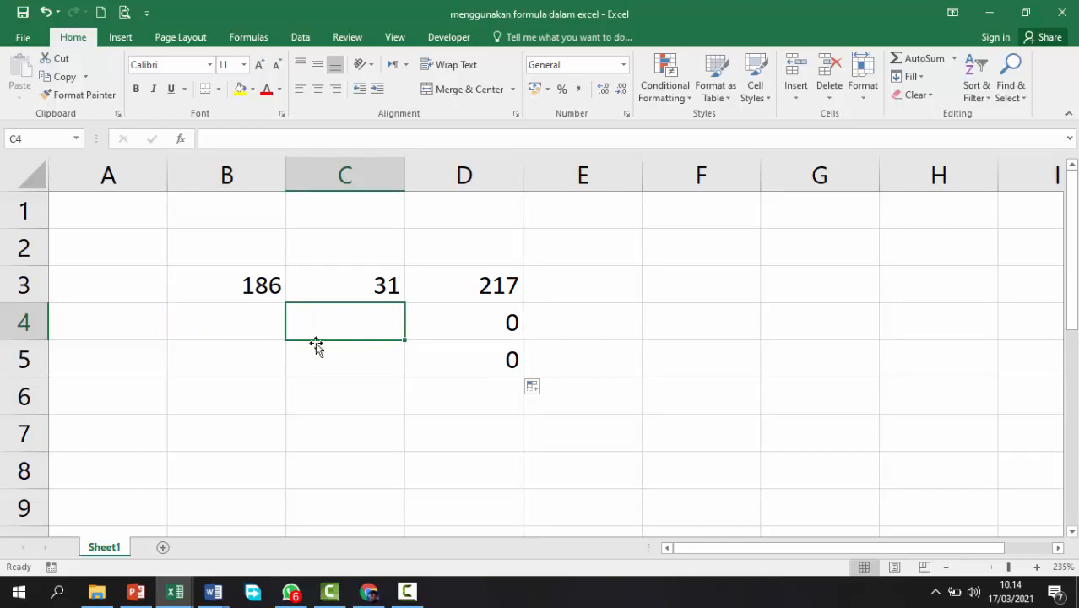
left_click(270, 330)
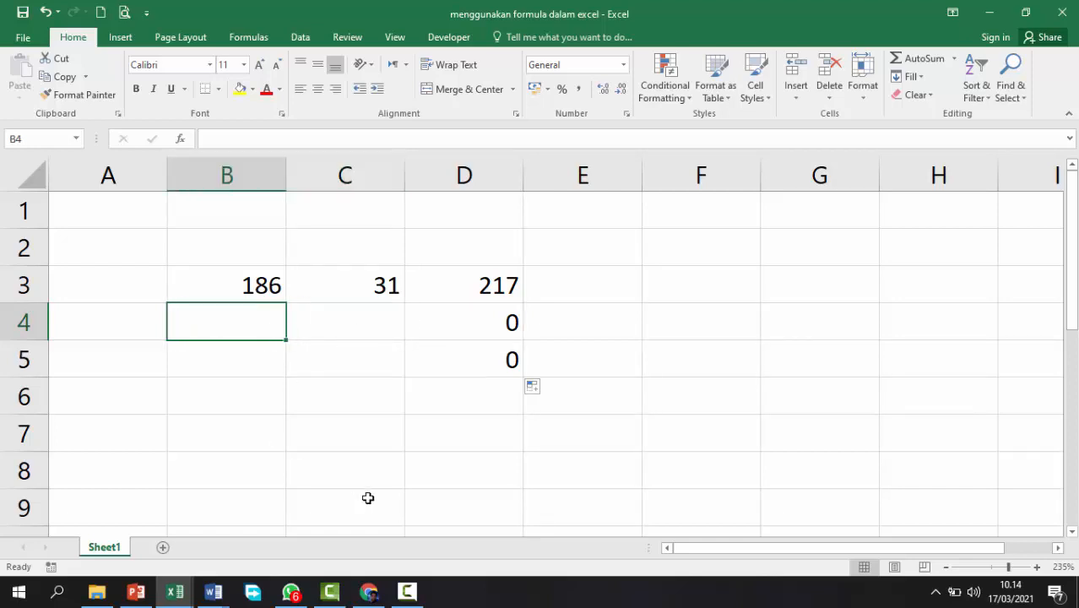
type("1")
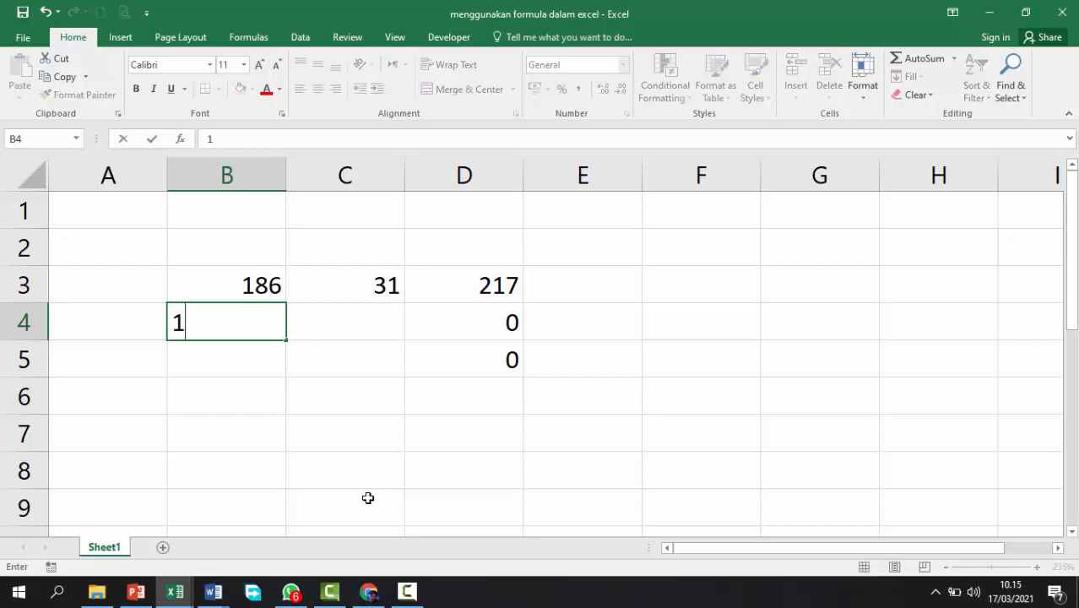
type("87")
key("Tab")
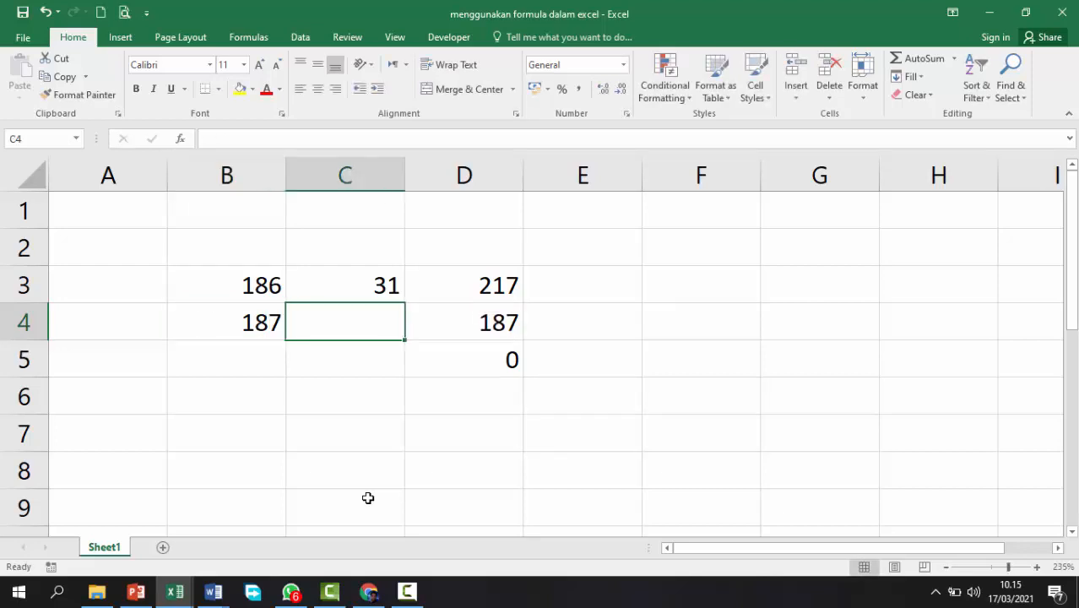
type("65")
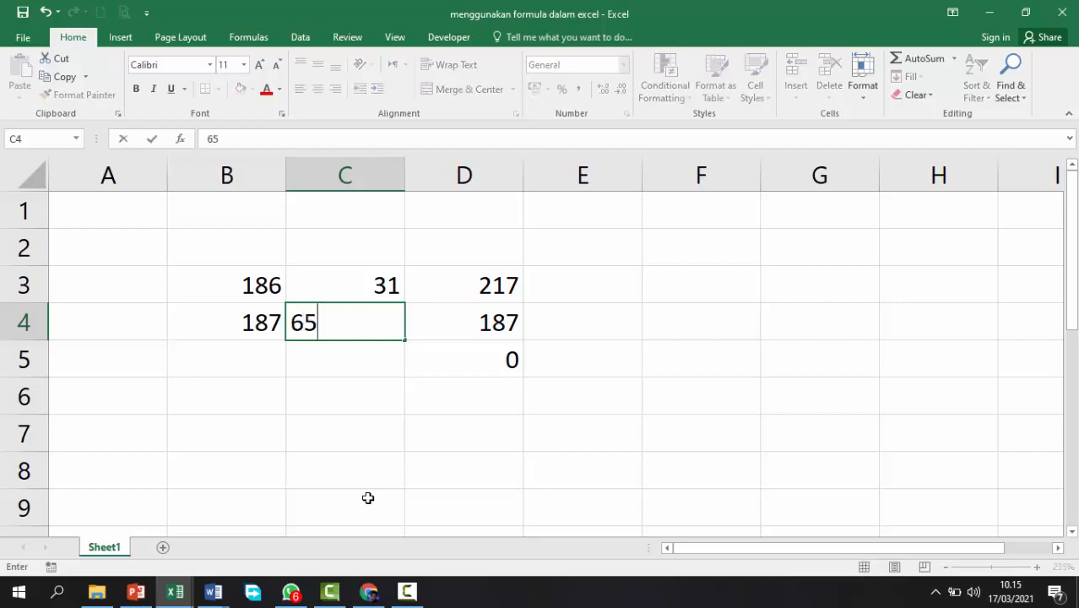
key("Return")
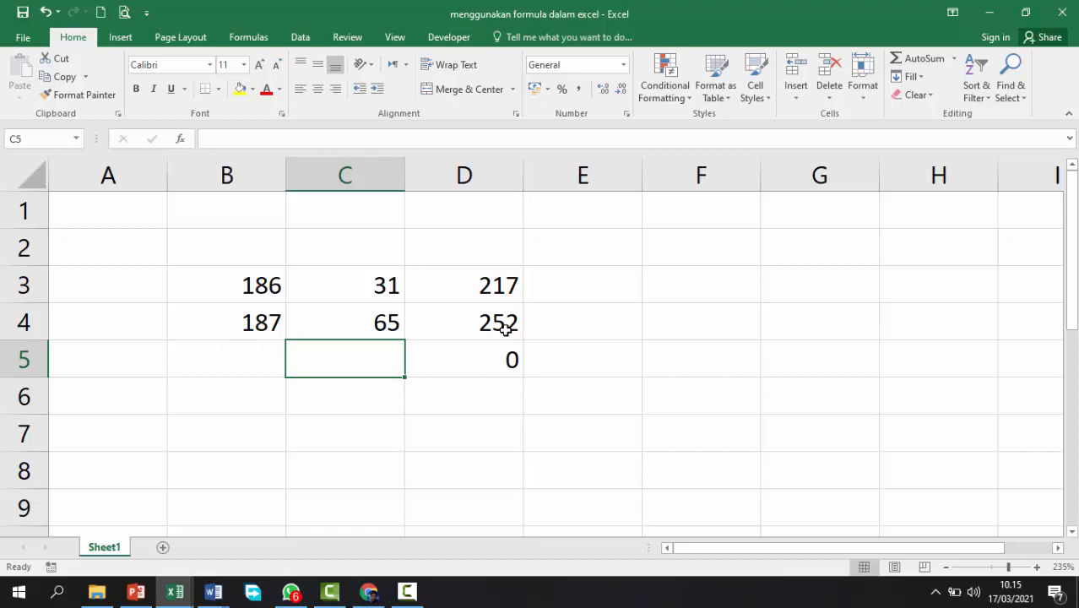
left_click_drag(253, 285, 323, 320)
left_click(318, 89)
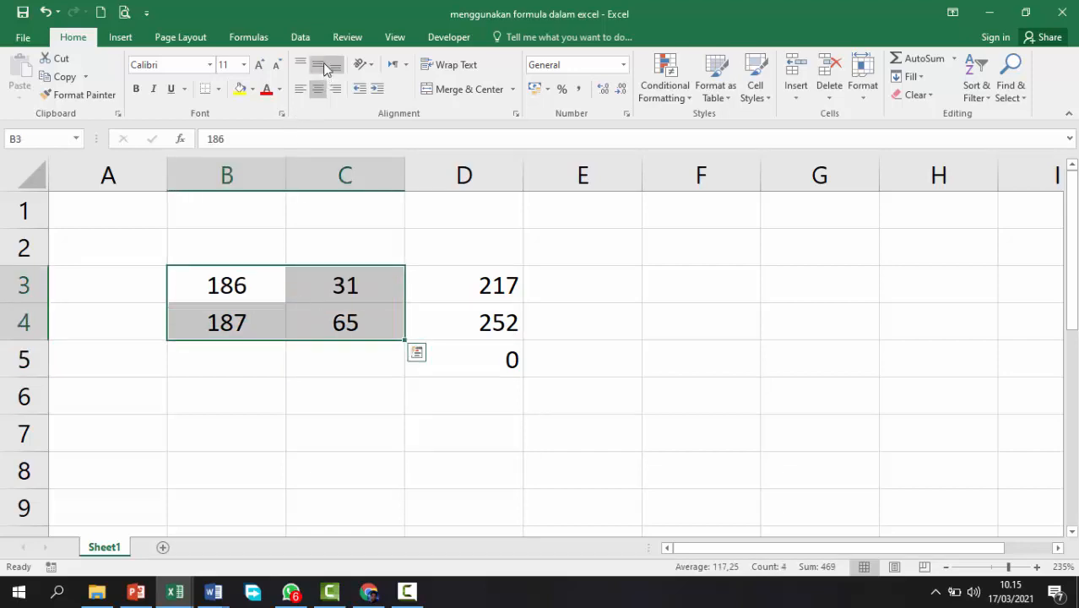
Step: Enter 45 in cell B5 and 90 in cell C5
left_click(226, 358)
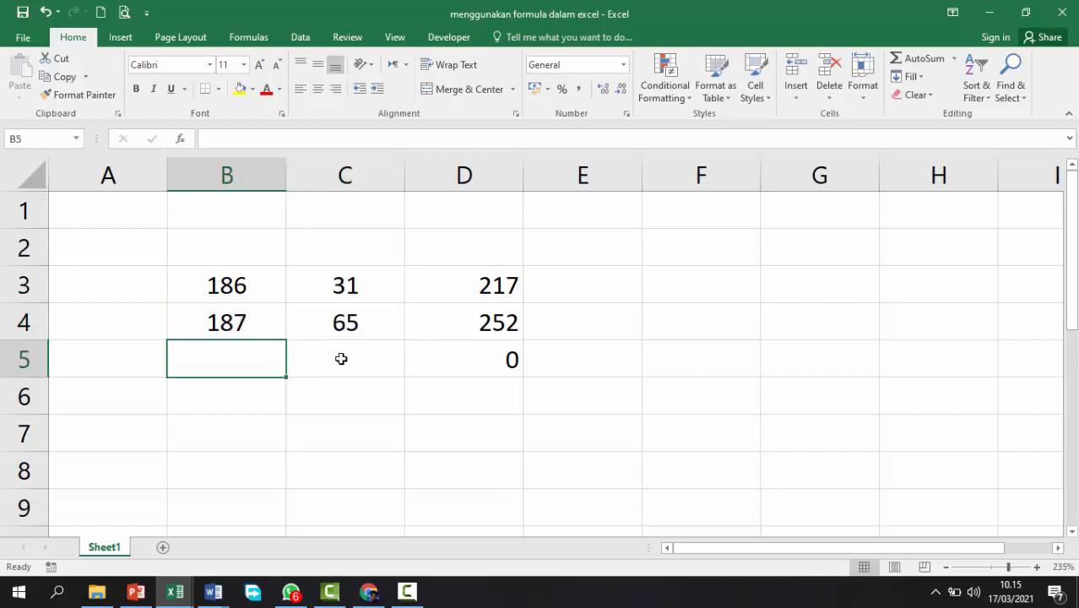
type("45")
left_click(341, 359)
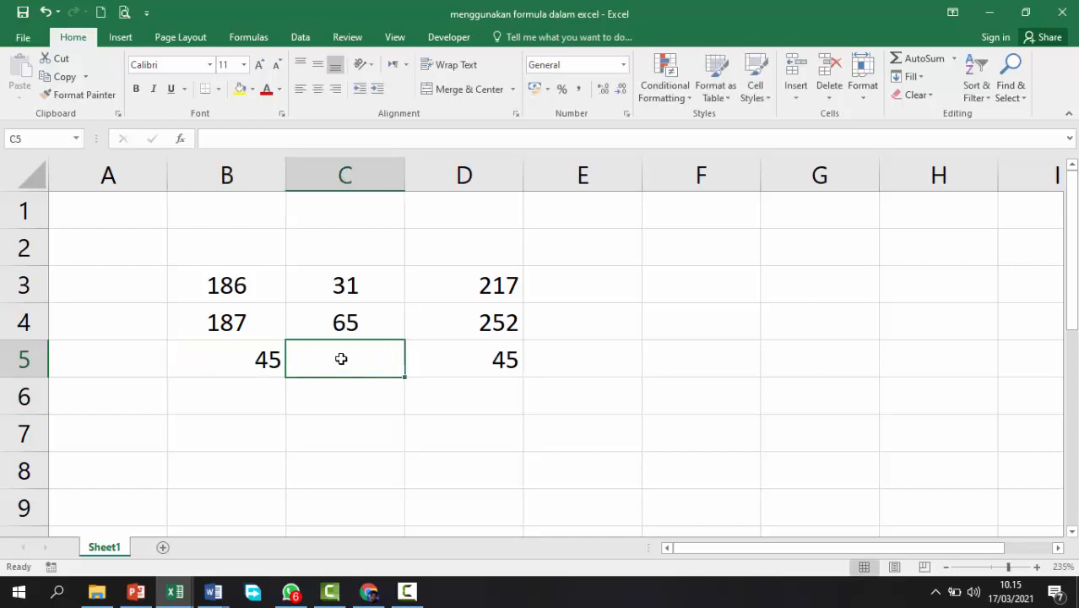
type("90")
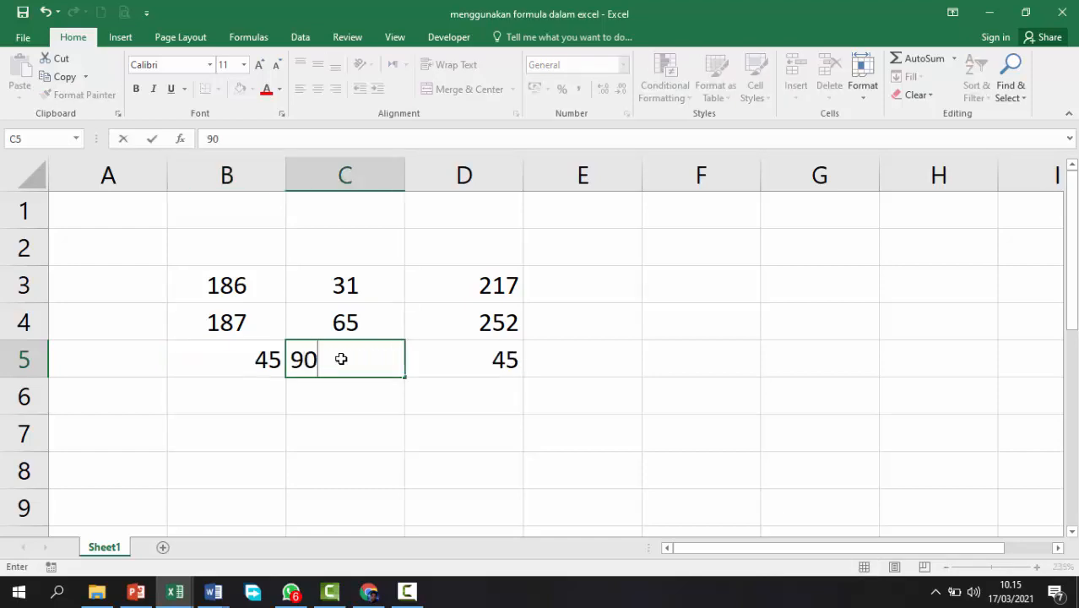
key("Return")
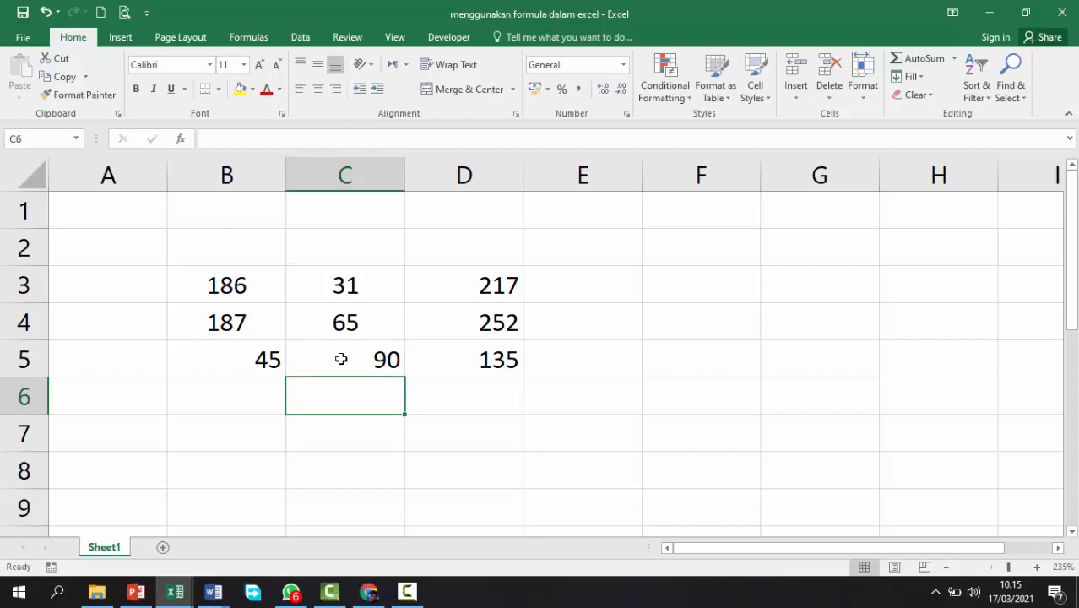
Step: Centre the numbers in B5:C5 both horizontally and vertically
left_click_drag(258, 351, 320, 356)
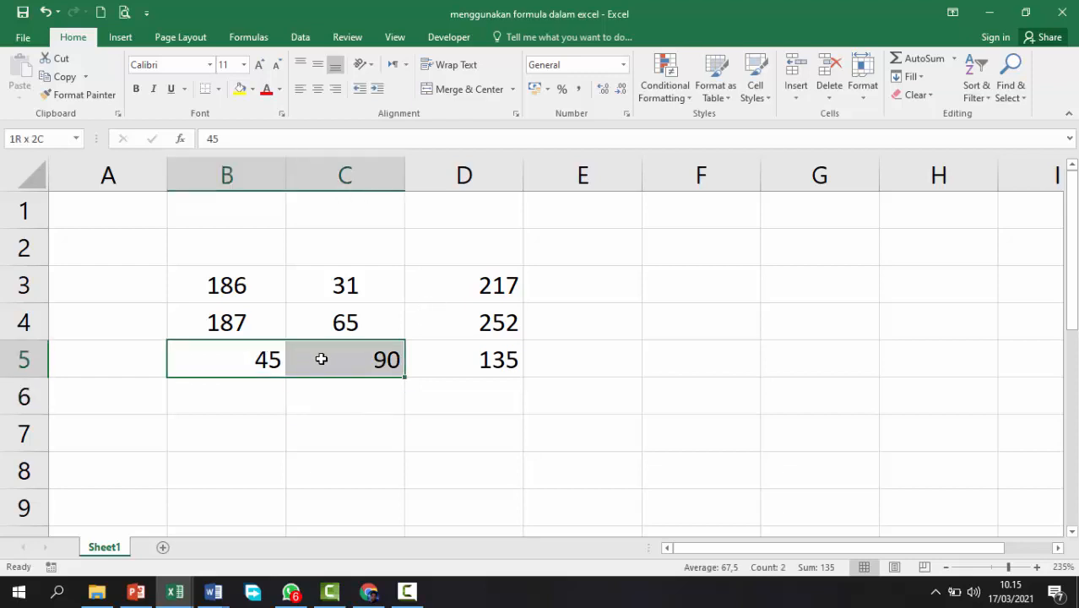
left_click(317, 89)
left_click(317, 65)
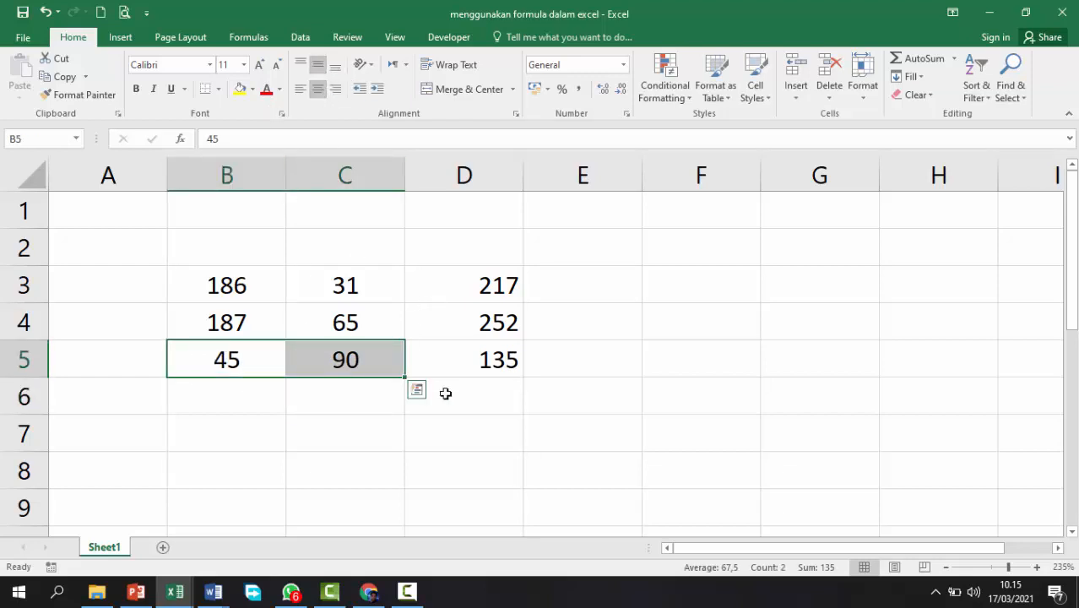
left_click(483, 363)
left_click(623, 352)
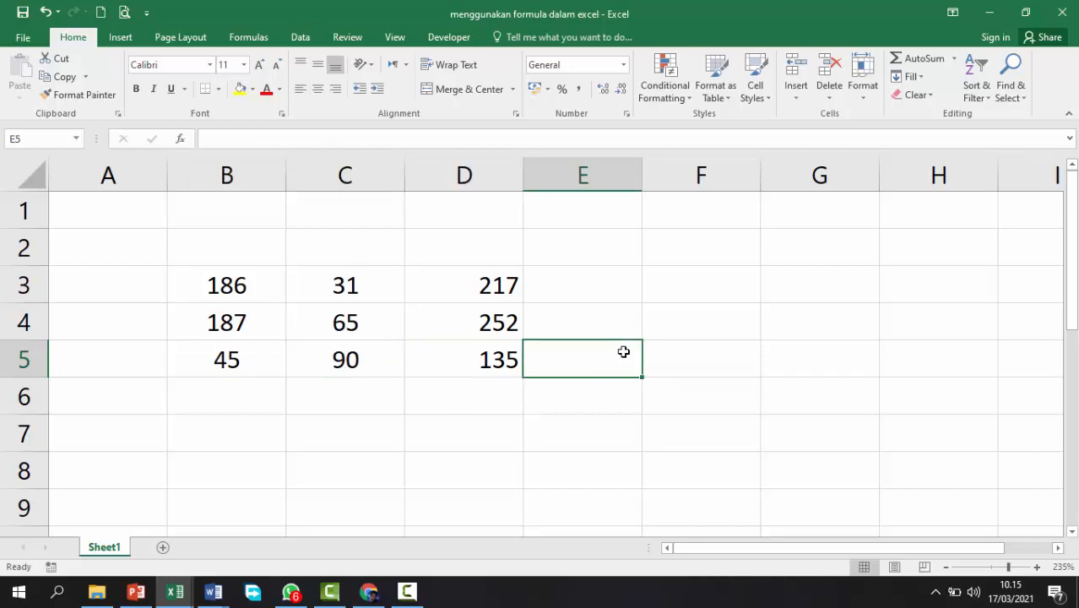
left_click(667, 292)
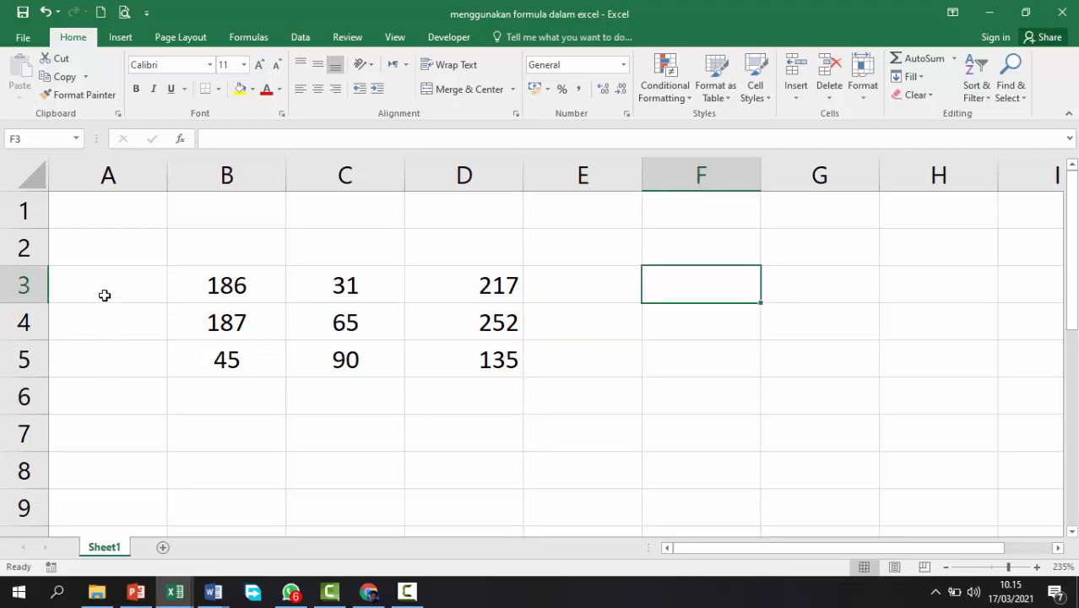
Step: Merge and centre cells A3:A5 and enter the label Penjumlahan
left_click_drag(104, 295, 104, 344)
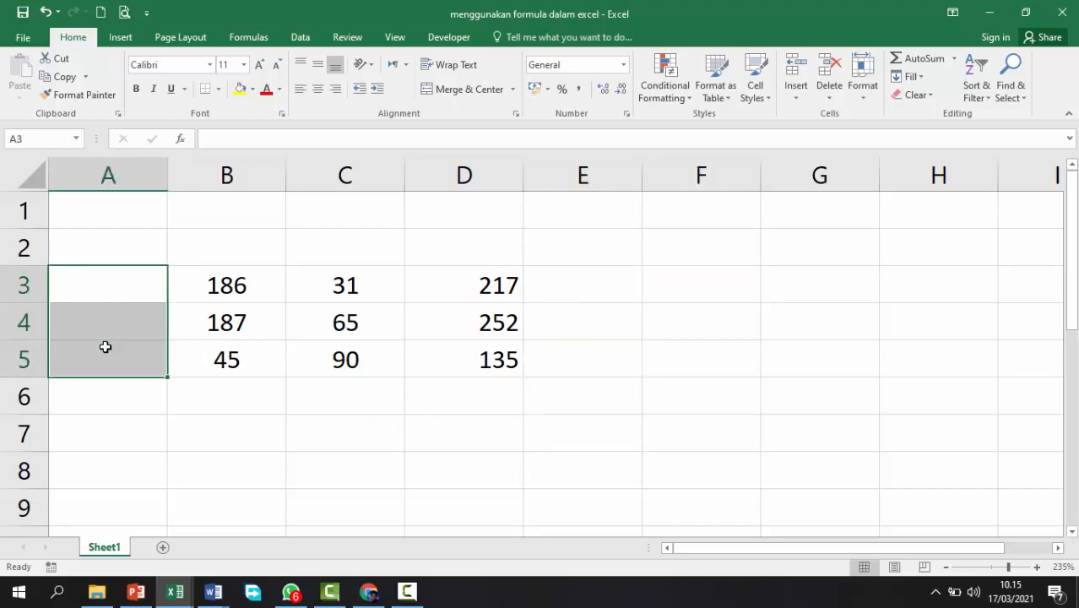
left_click(426, 91)
type("P")
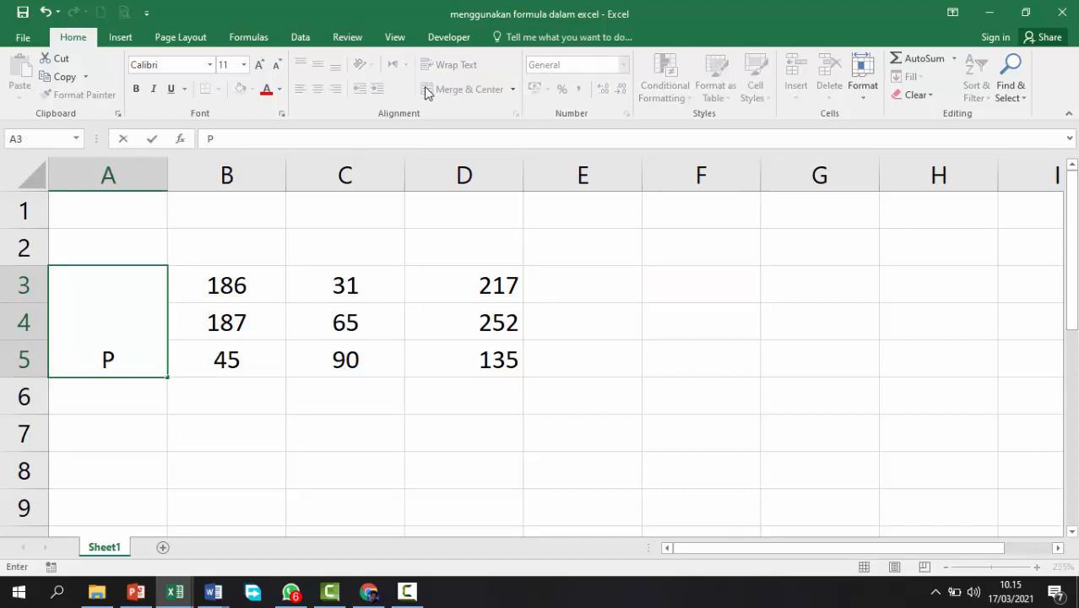
type("enjumlah")
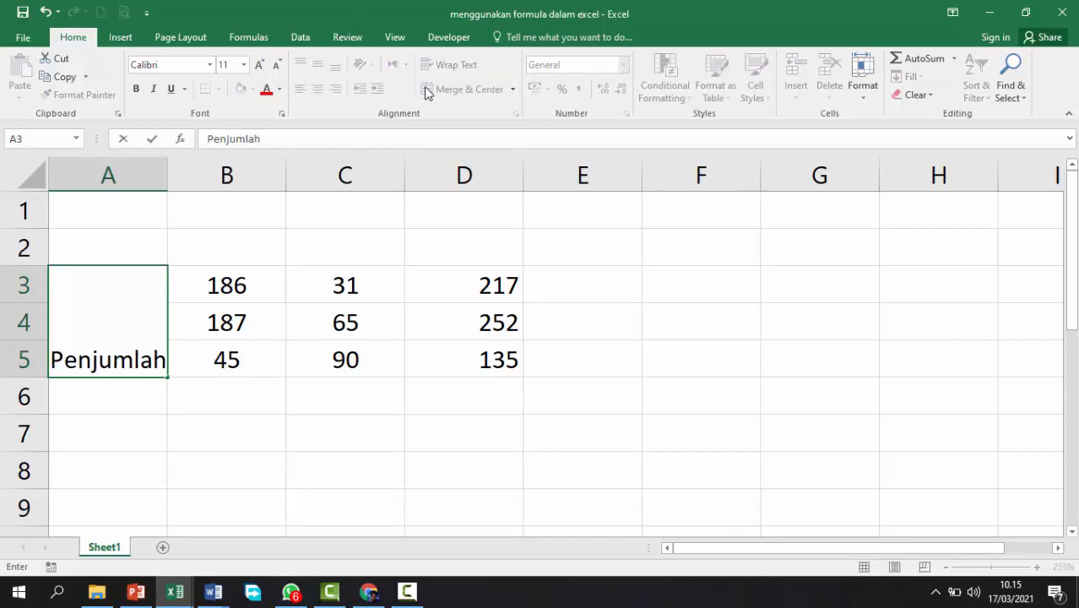
type("an")
key("Return")
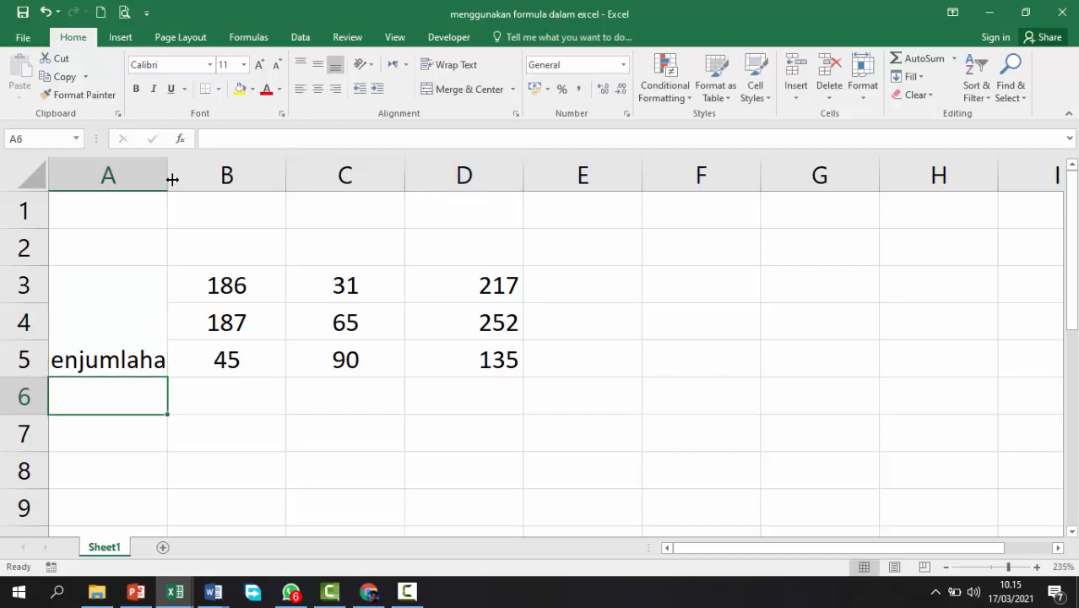
Step: Widen column A to fit the Penjumlahan label and centre the label vertically in its merged cell
left_click_drag(173, 179, 204, 177)
left_click(167, 306)
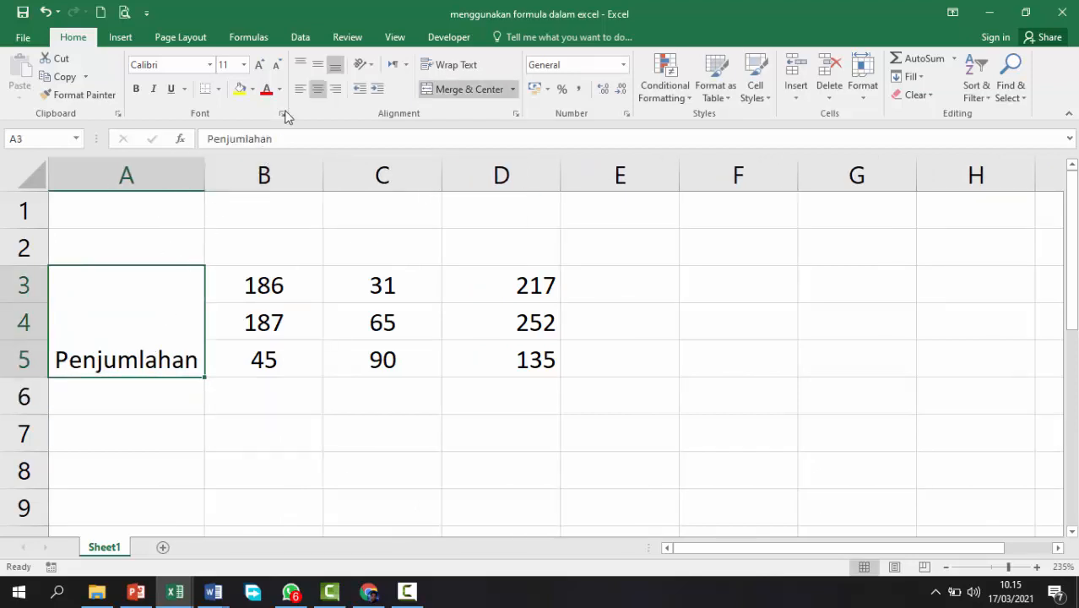
left_click(317, 64)
left_click(167, 461)
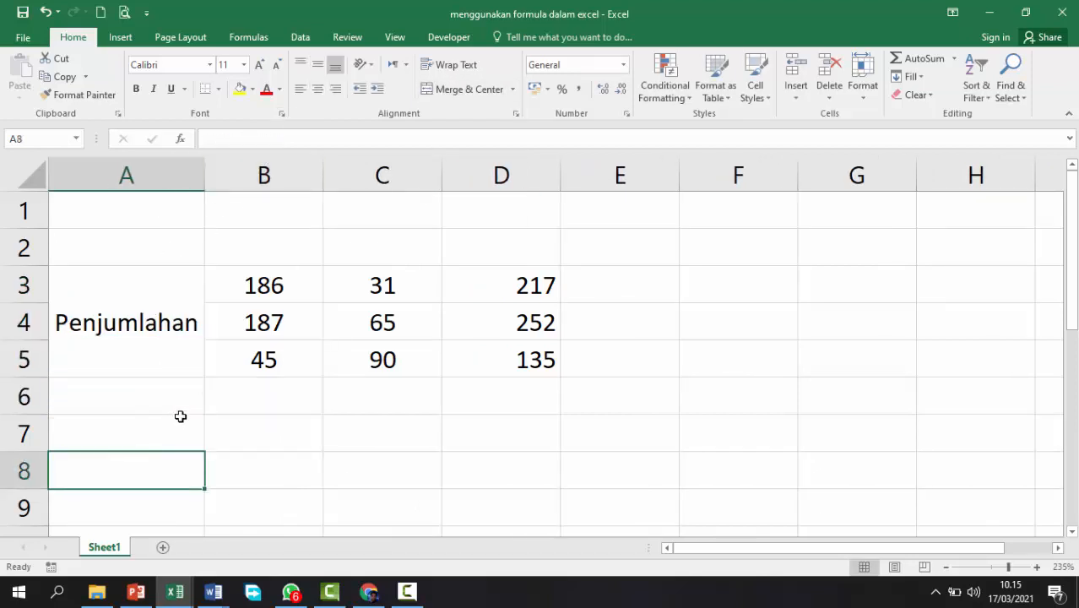
Step: Place a duplicate of the merged Penjumlahan label in A7:A9 while keeping one in A3:A5
left_click(114, 341)
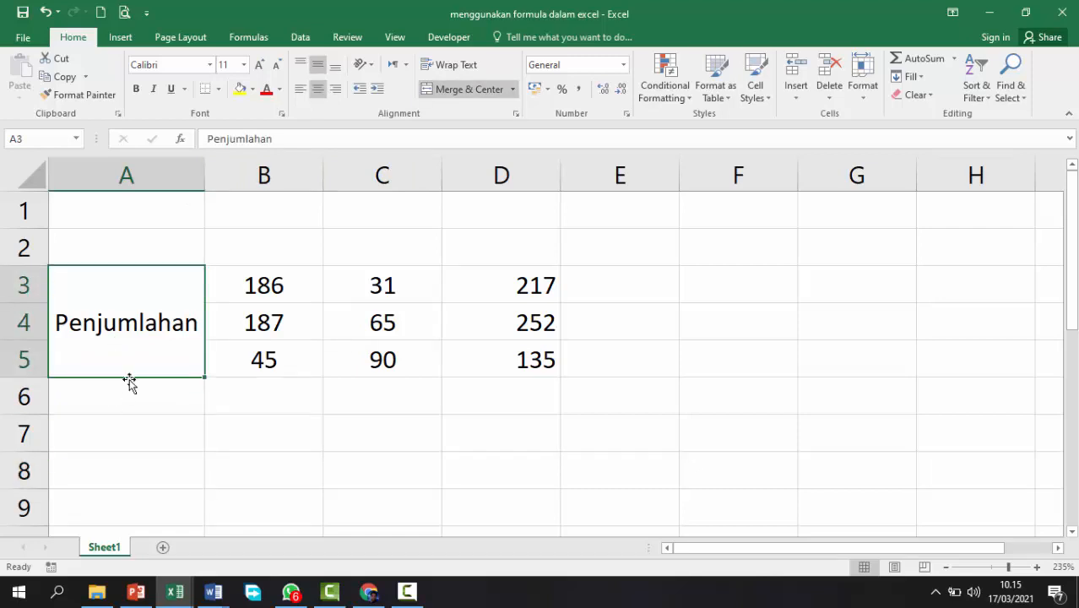
left_click_drag(128, 380, 147, 507)
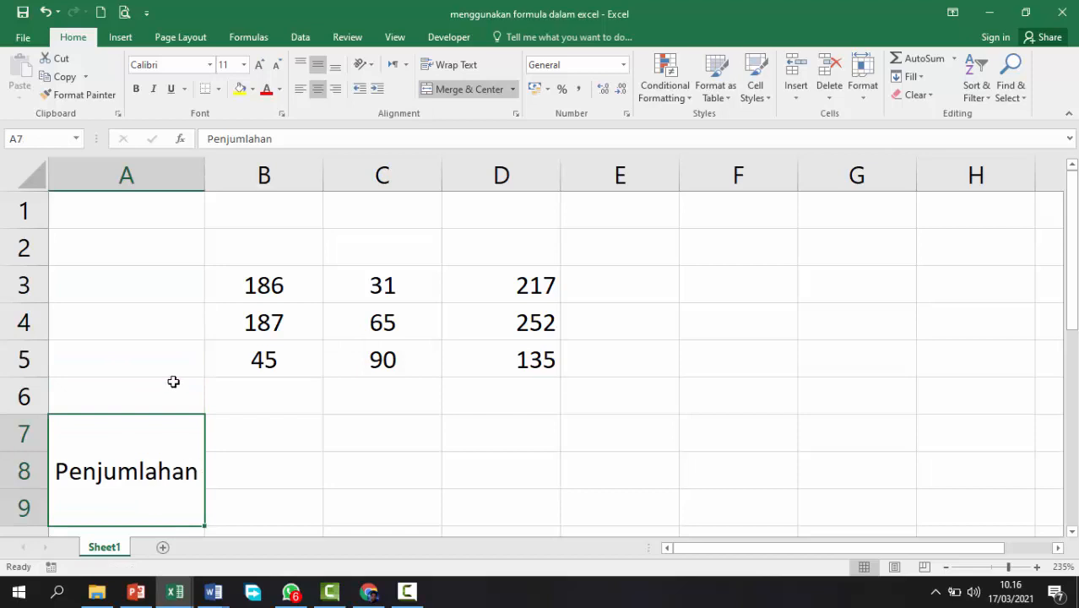
left_click_drag(159, 415, 164, 313)
Step: Replace the label in the merged cell A7:A9 with Pengurangan
left_click(142, 479)
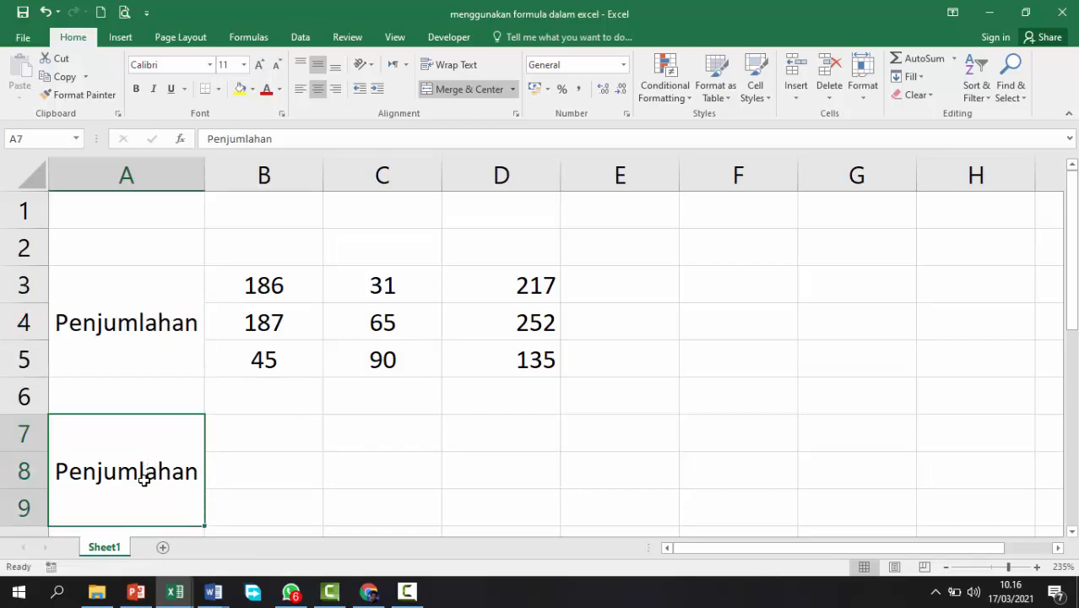
type("Pen")
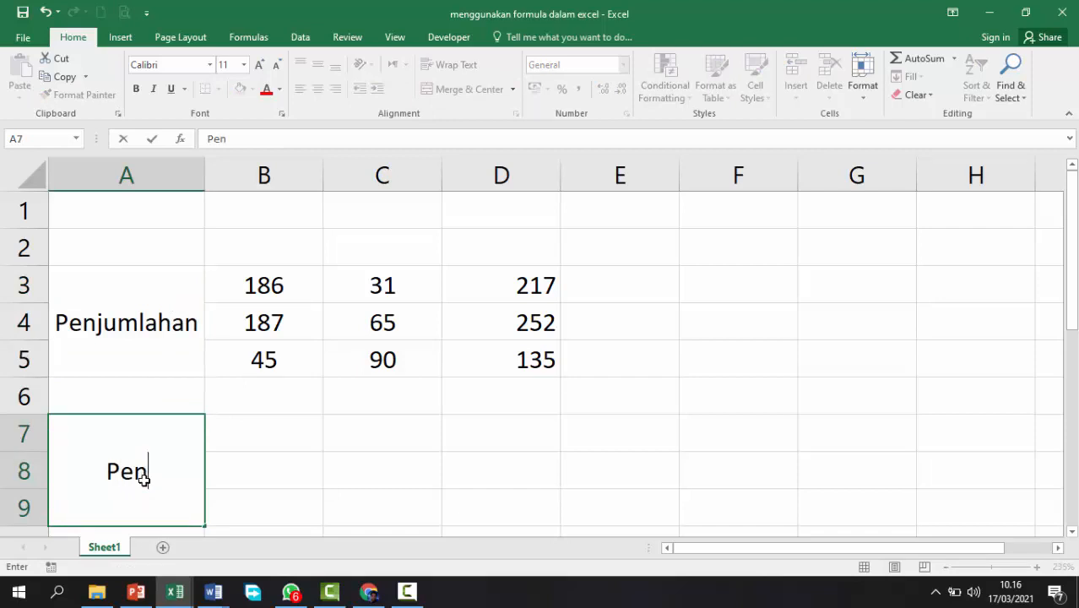
type("gurang")
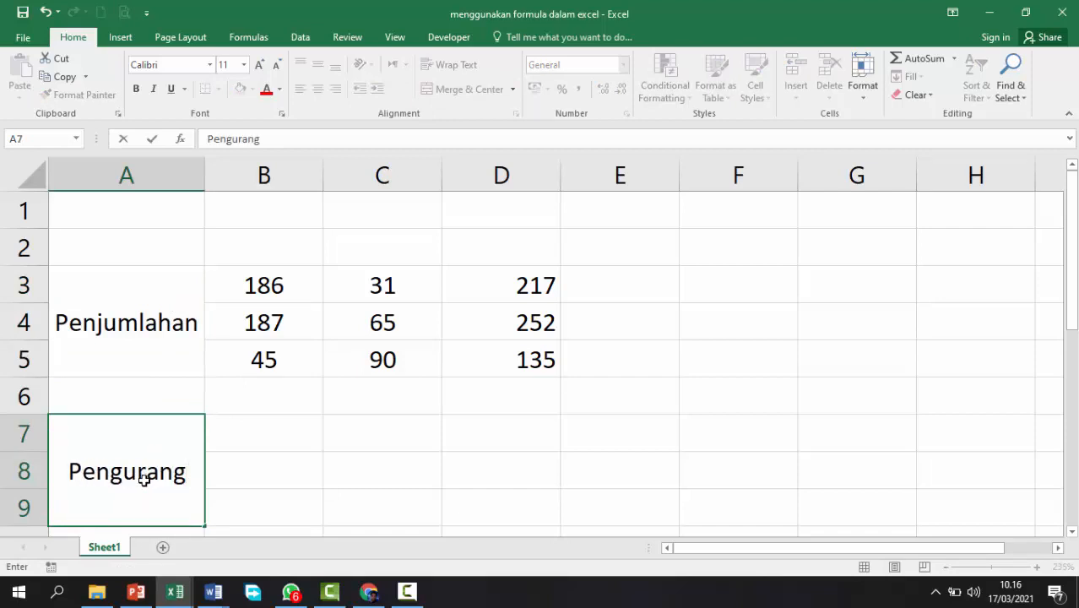
type("an")
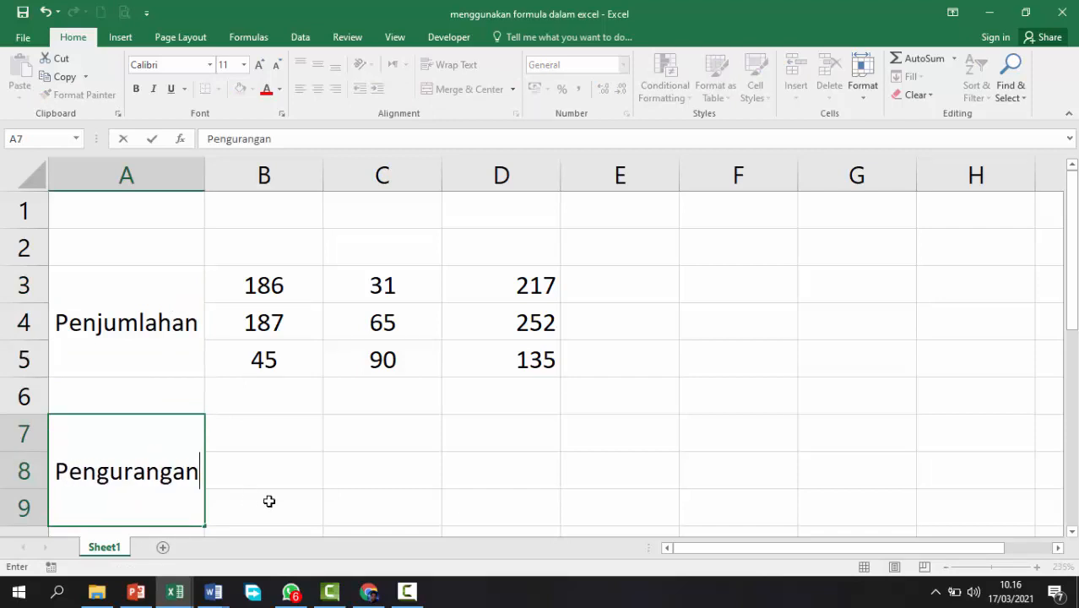
key("ctrl+Return")
key("Return")
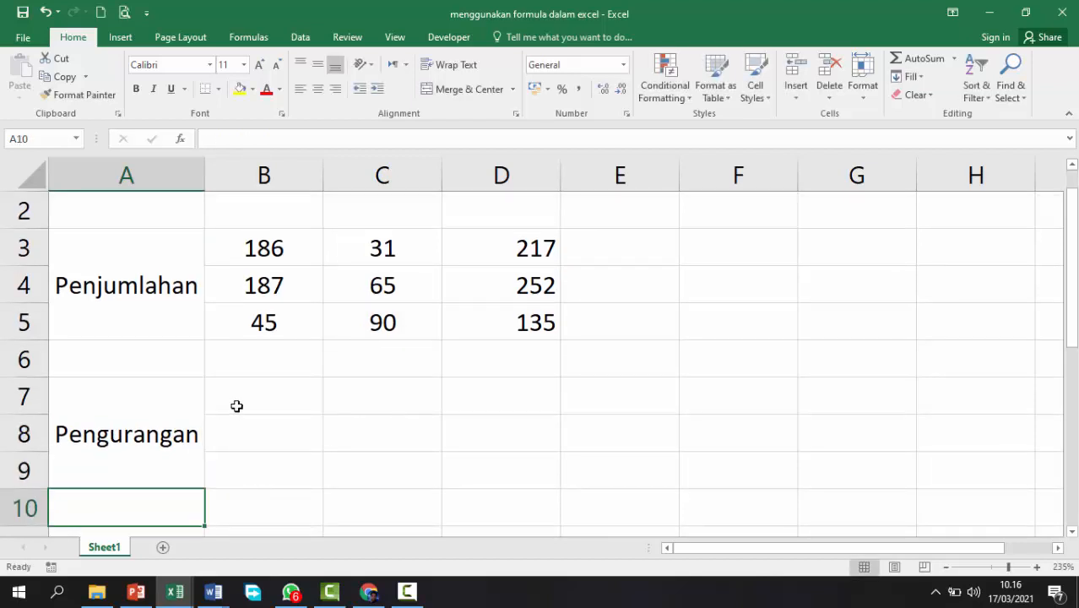
Step: Apply all borders to the addition block A3:D5 and the subtraction block A7:D9
left_click_drag(145, 313, 489, 279)
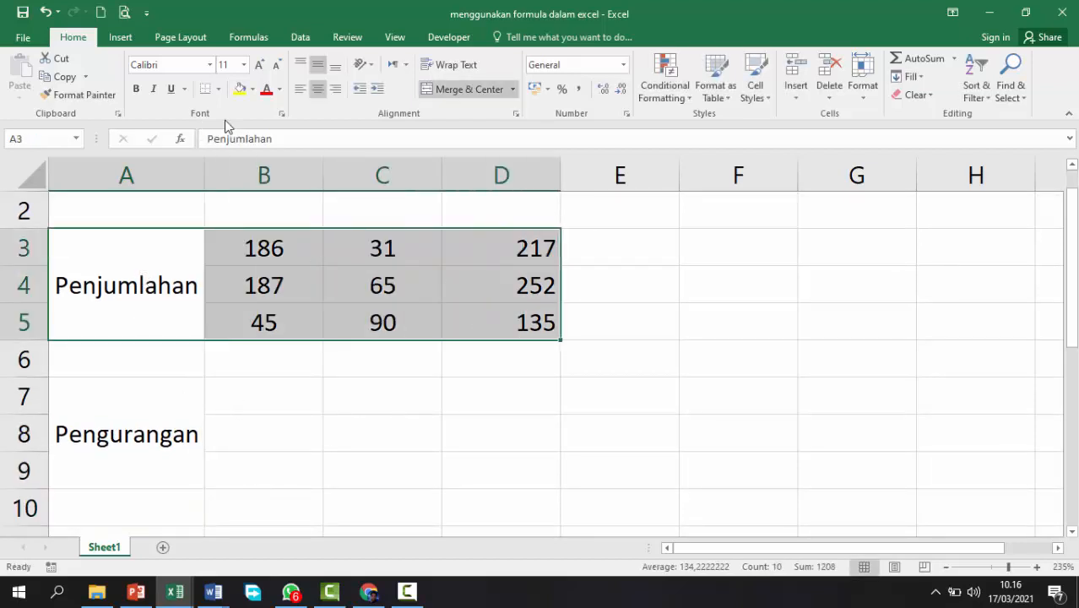
left_click(218, 90)
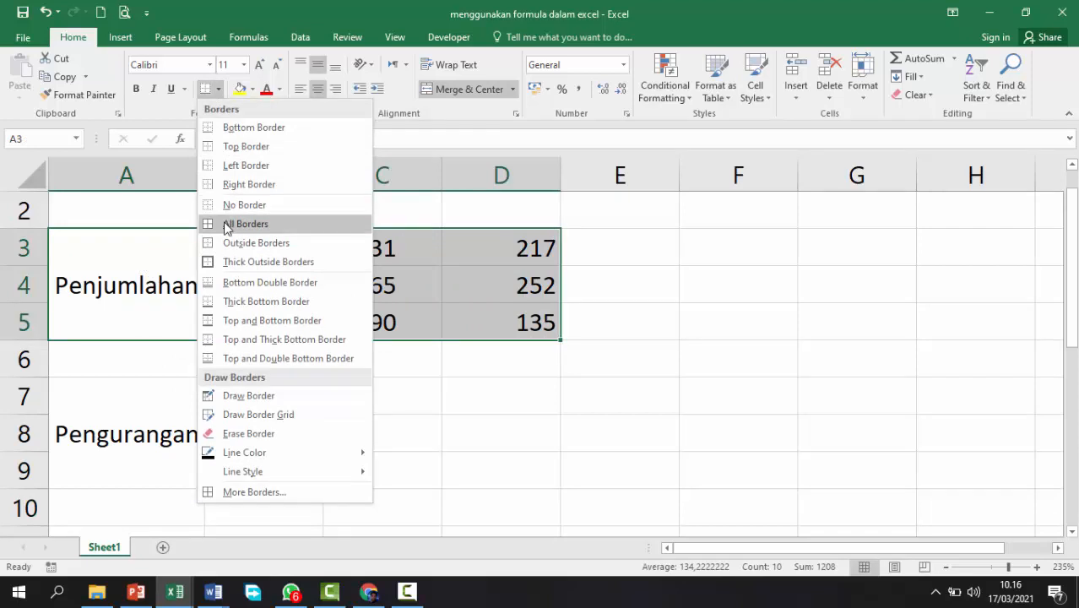
left_click(228, 222)
left_click(590, 337)
scroll(590, 342, "down", 1)
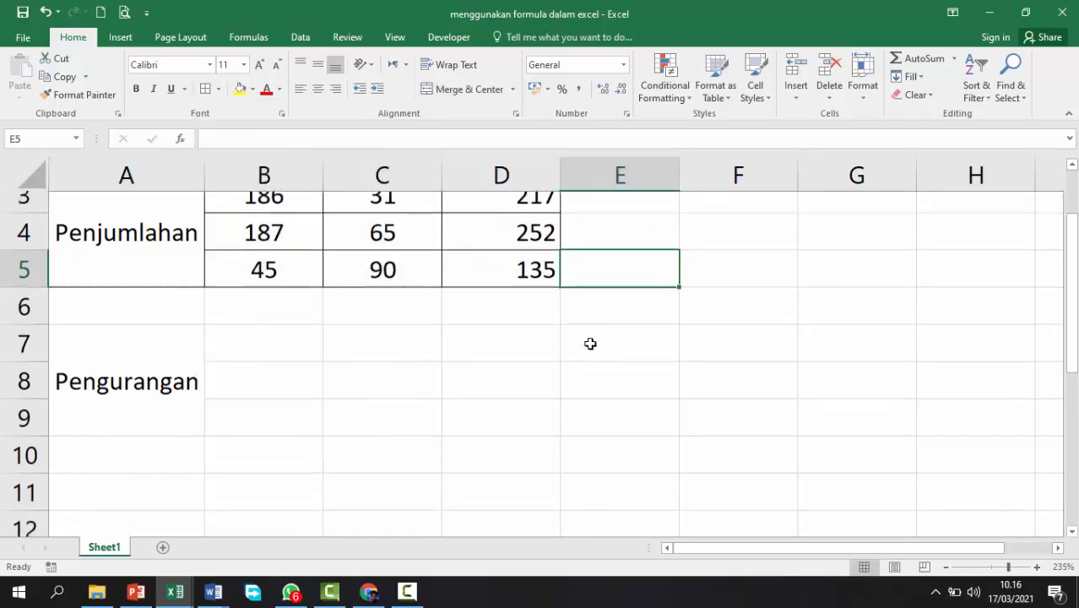
left_click_drag(145, 360, 465, 333)
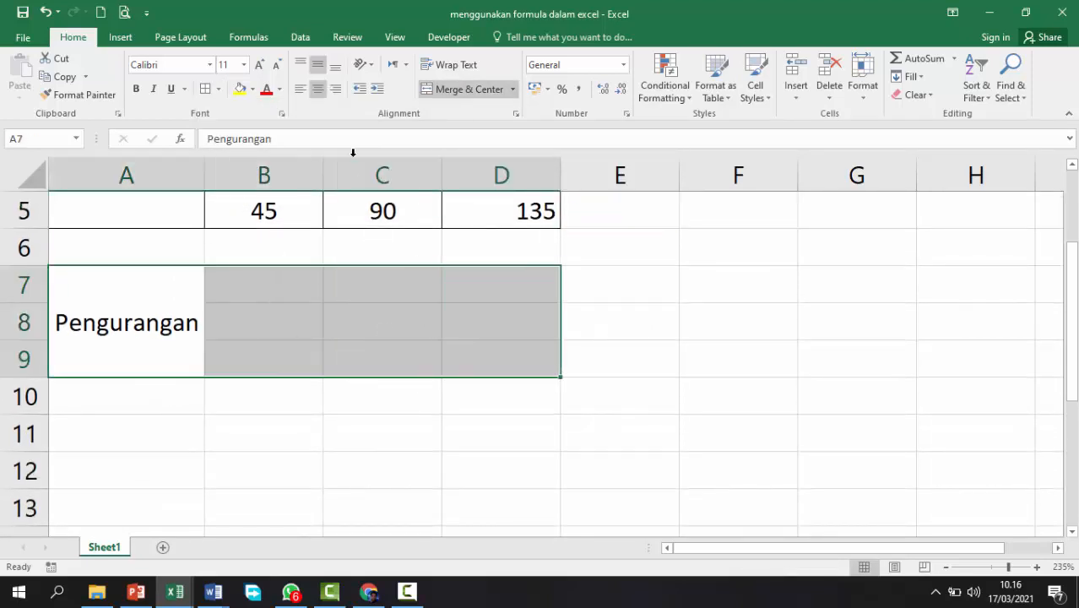
left_click(206, 89)
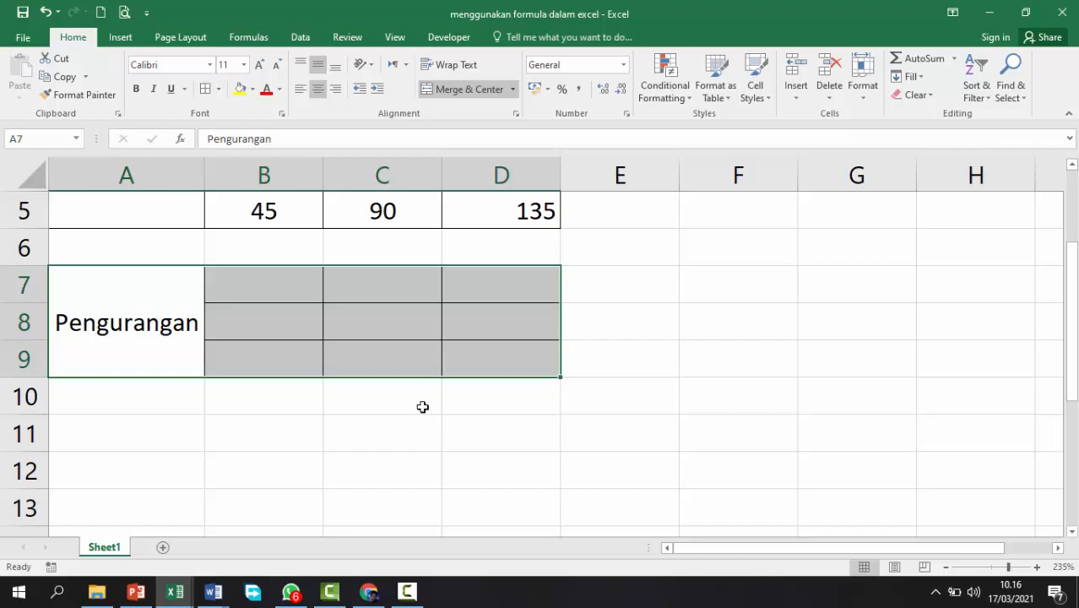
Step: Enter 233 in cell B7 and 73 in cell C7
left_click(285, 295)
scroll(466, 400, "down", 1)
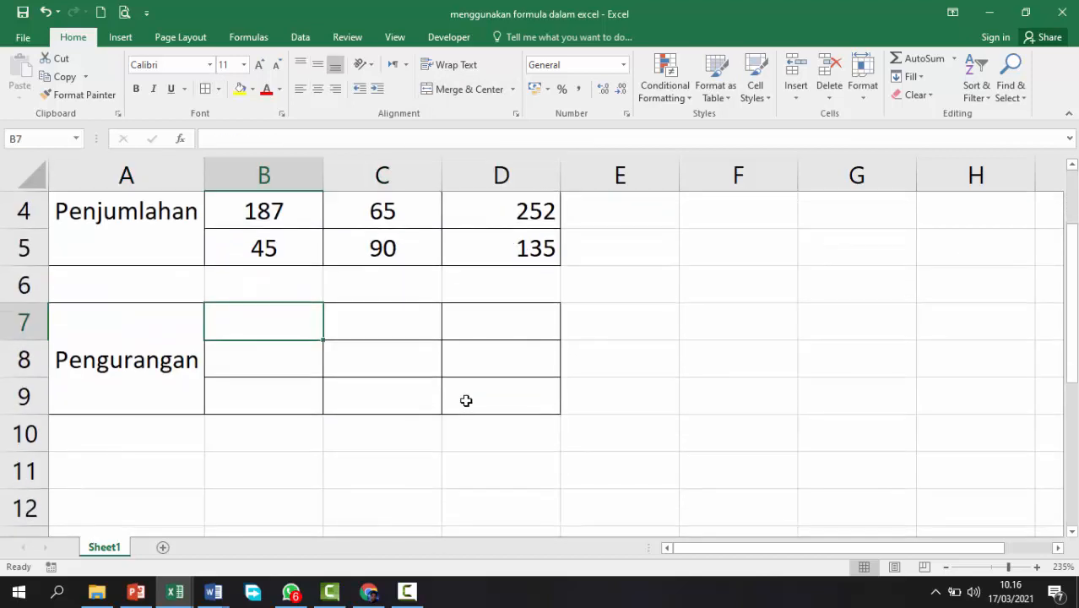
scroll(466, 400, "down", 1)
scroll(466, 400, "up", 2)
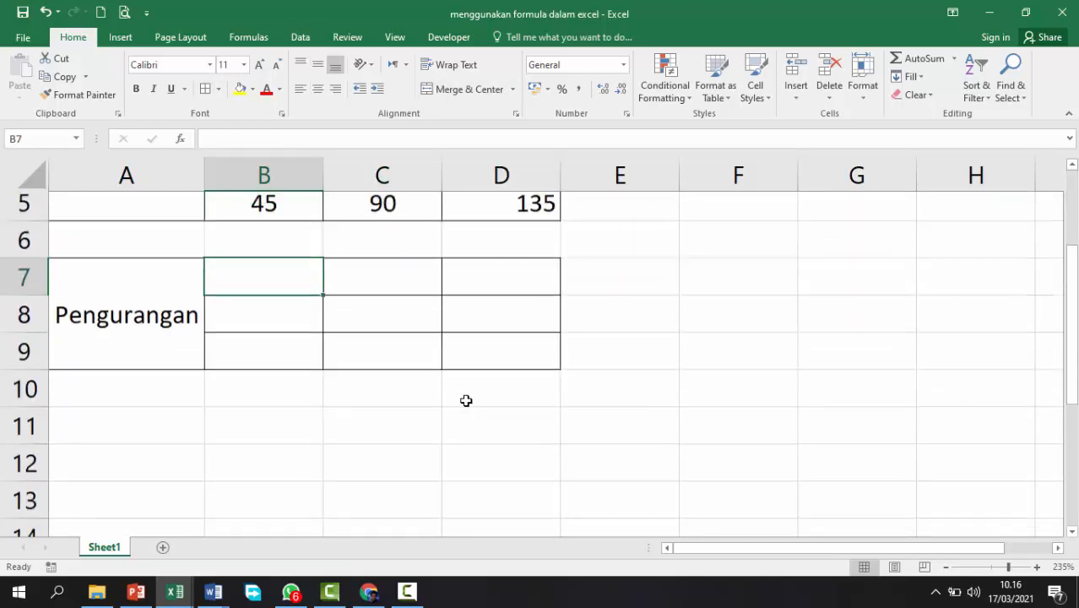
scroll(466, 400, "up", 1)
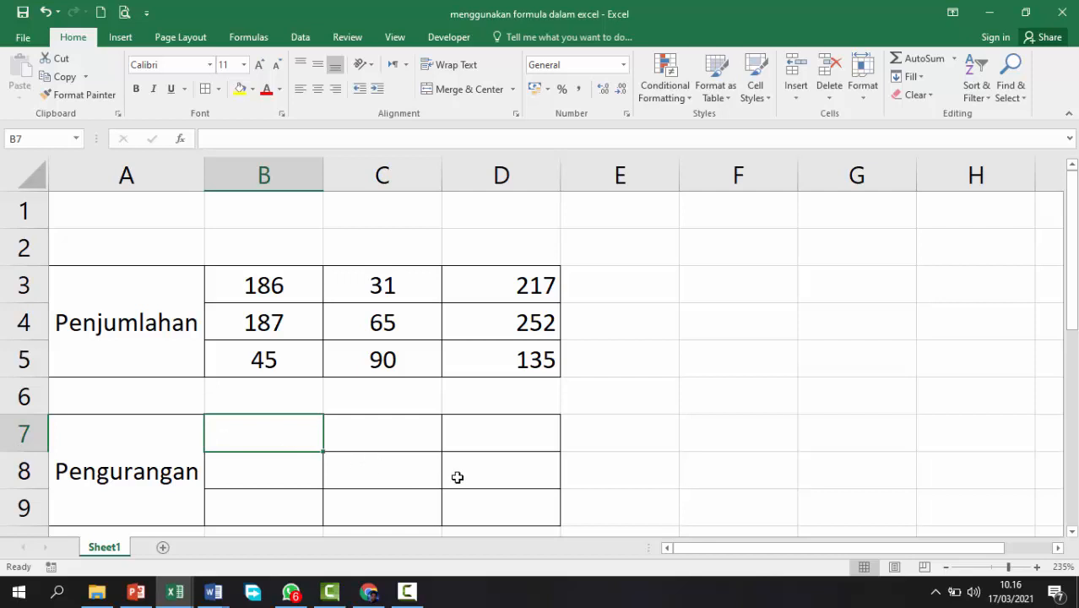
type("233")
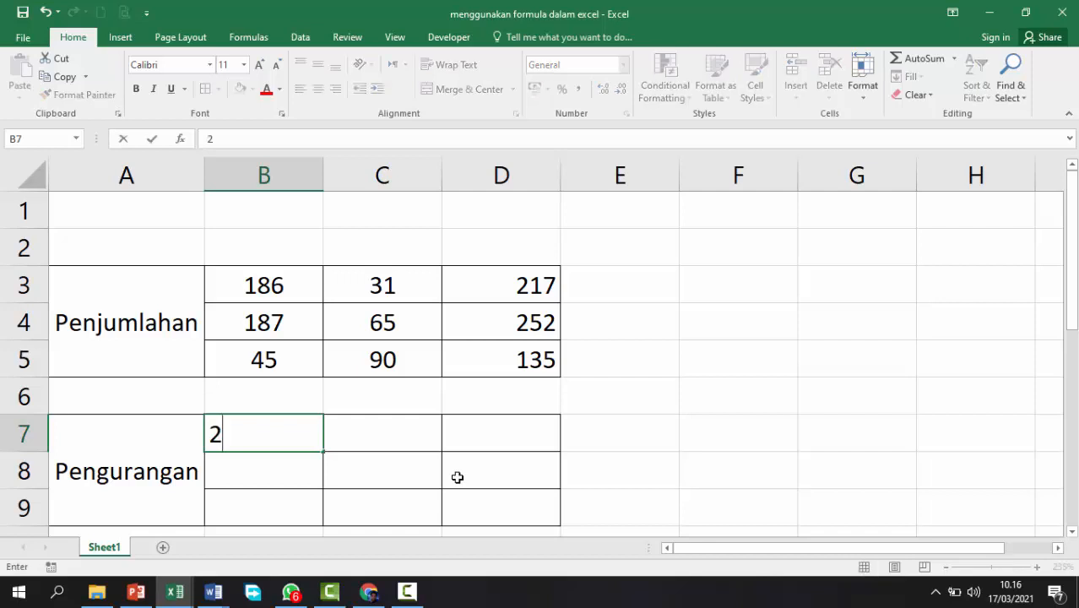
left_click(350, 431)
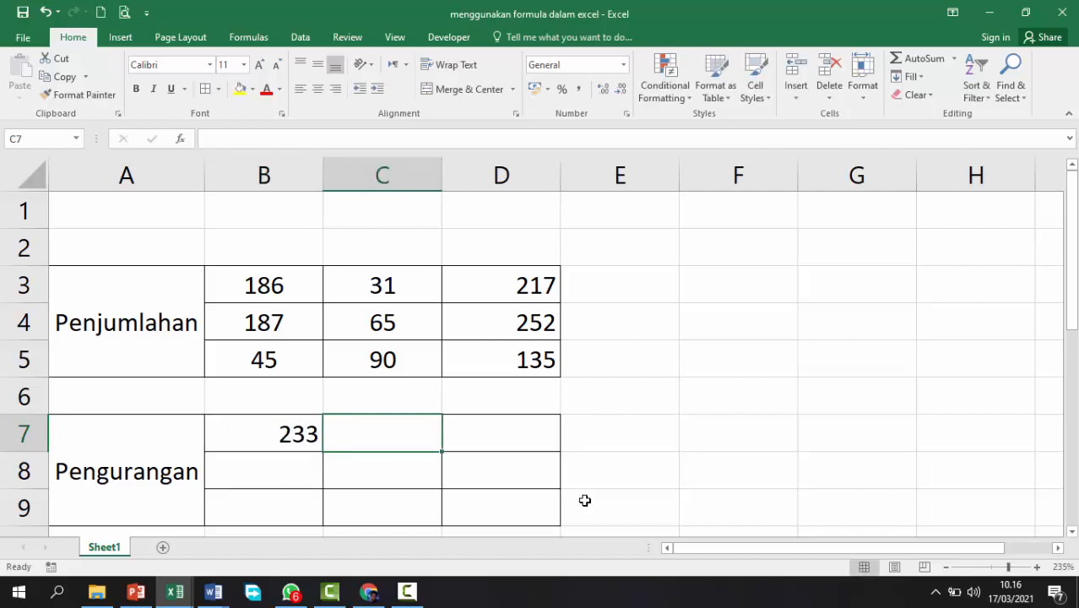
type("73")
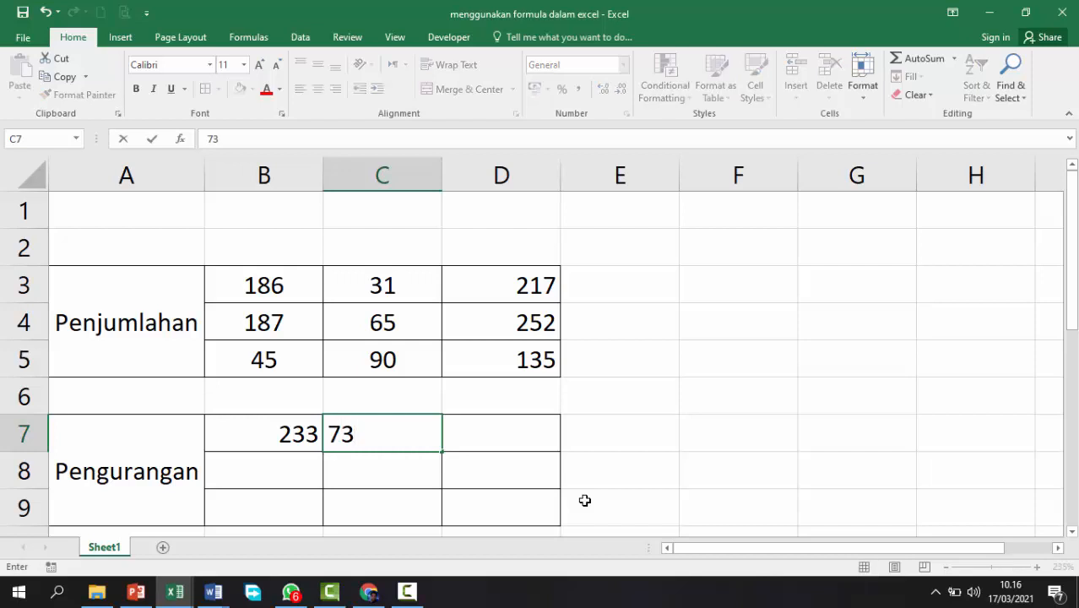
left_click(404, 482)
Step: Enter 45 in B8 and 766 in C8, and fill row 9 with 345 in B9 and 32 in C9
left_click(300, 467)
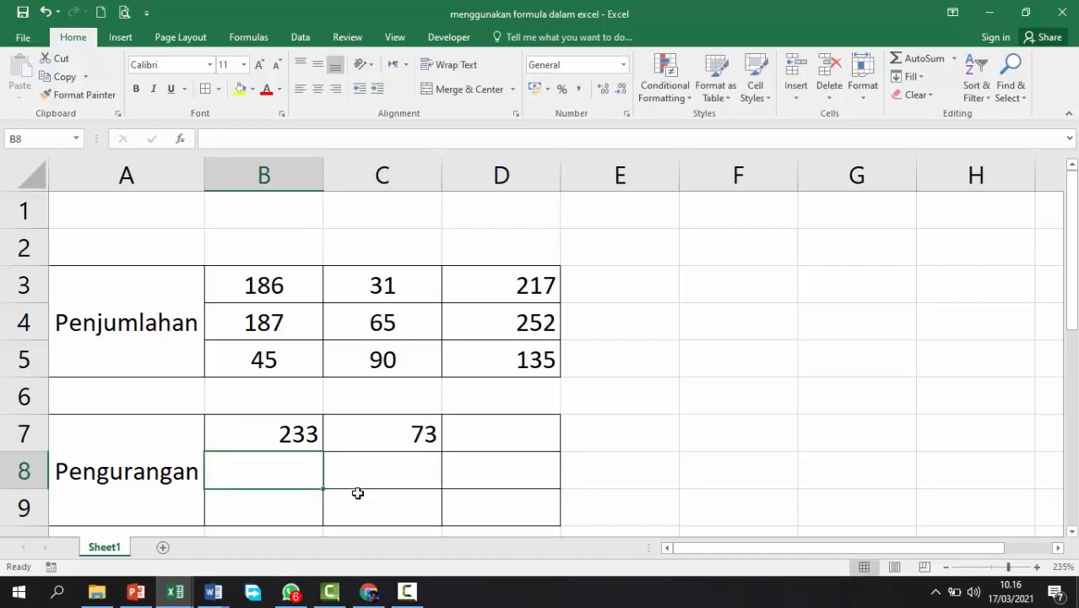
type("45")
key("Tab")
type("76")
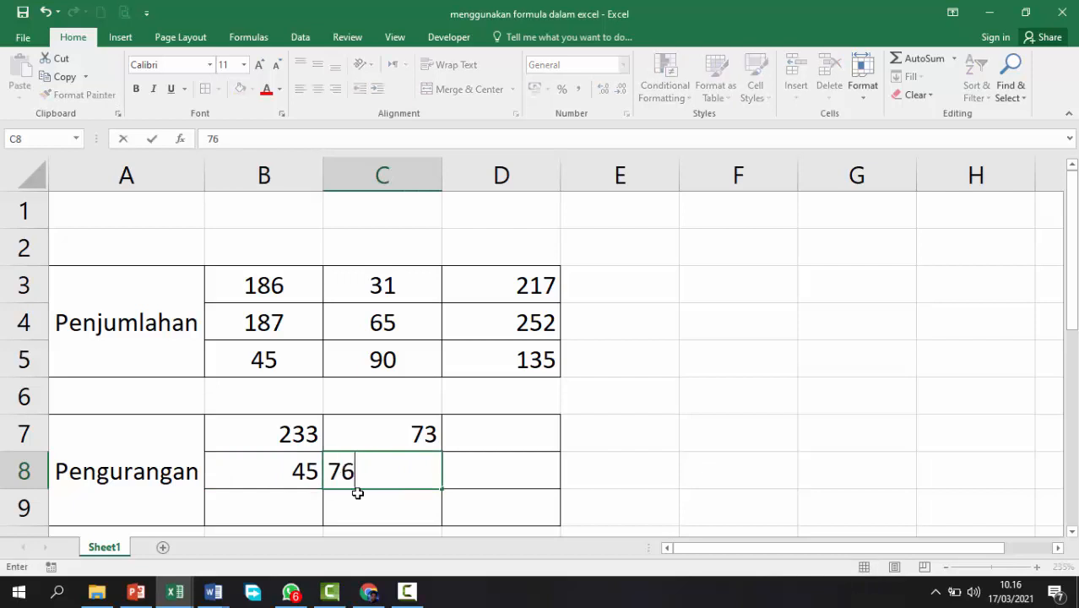
type("6")
key("Return")
type("32")
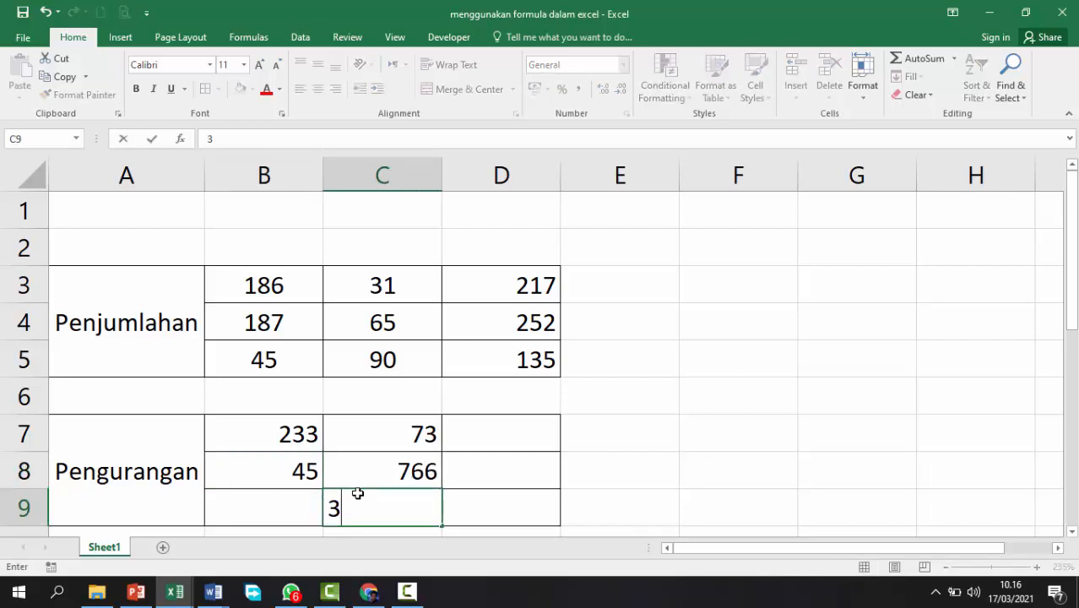
left_click(298, 513)
type("345")
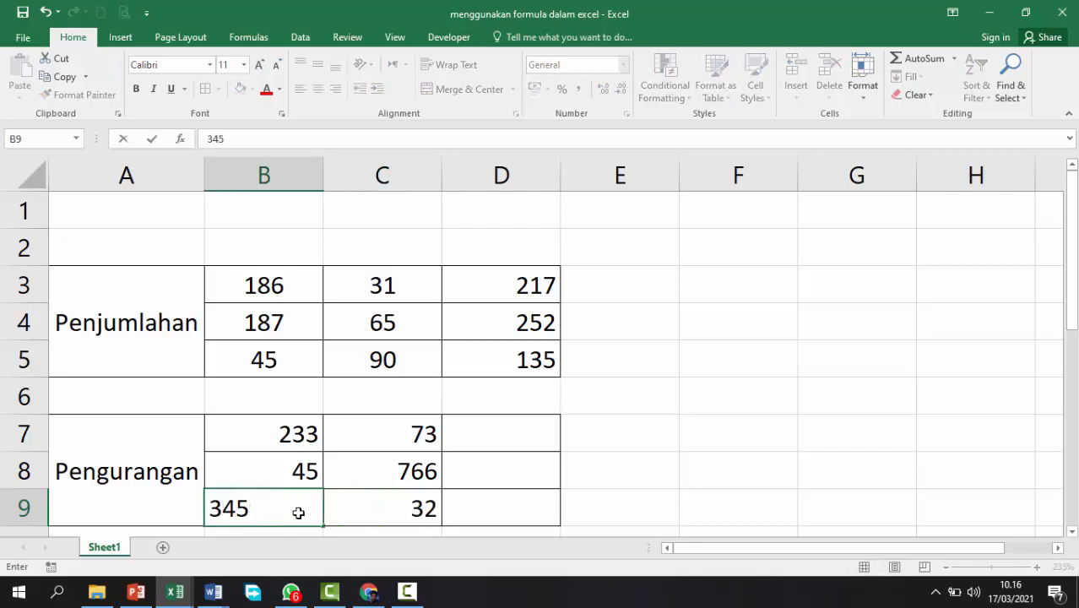
key("Return")
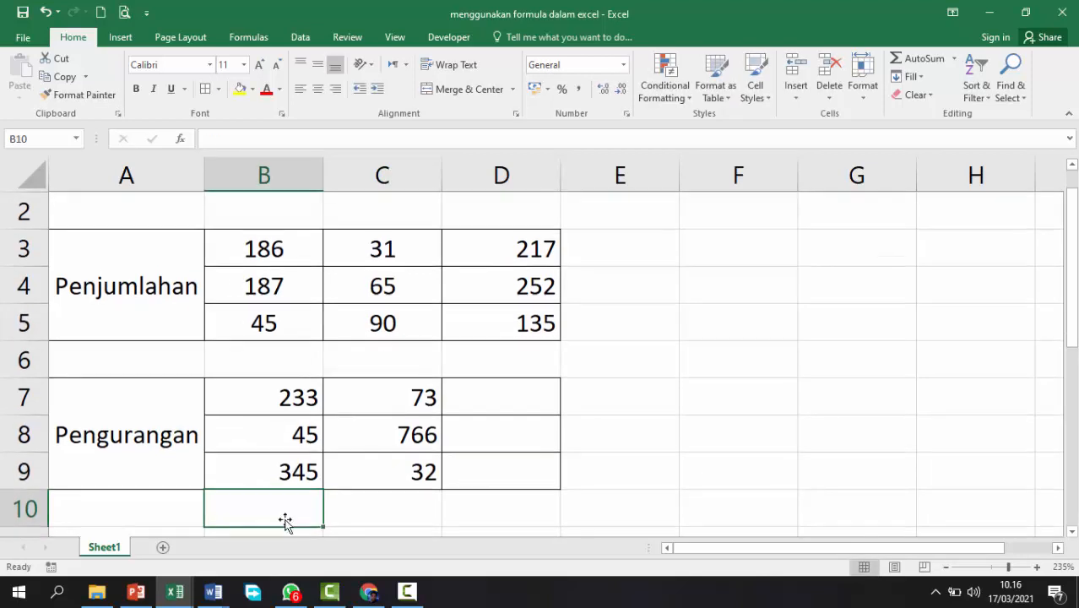
Step: Centre the numbers in B7:C9 horizontally
left_click_drag(284, 392, 400, 467)
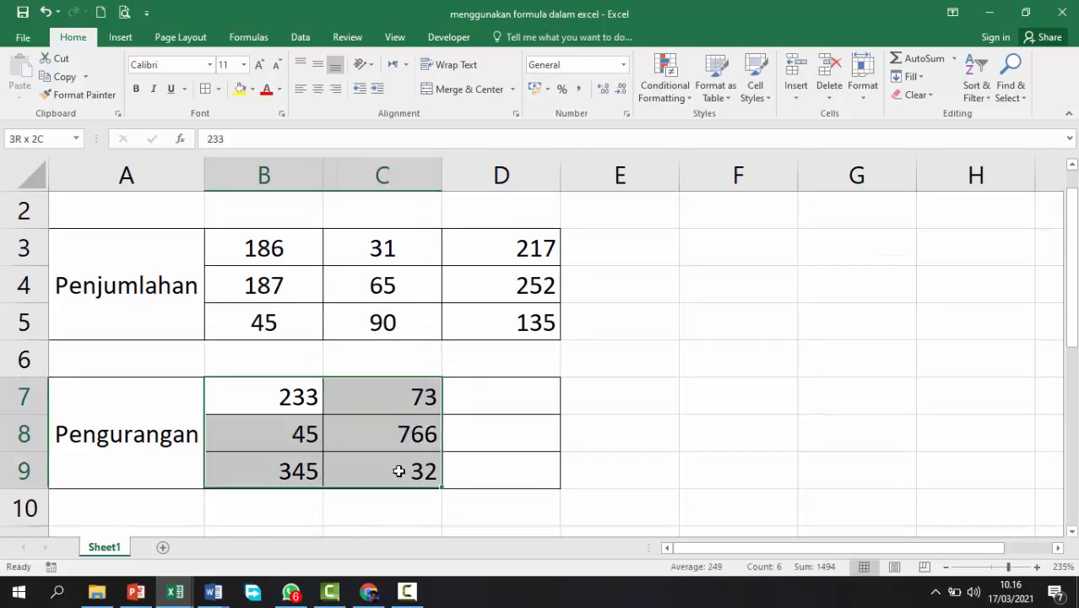
left_click(318, 88)
left_click(719, 408)
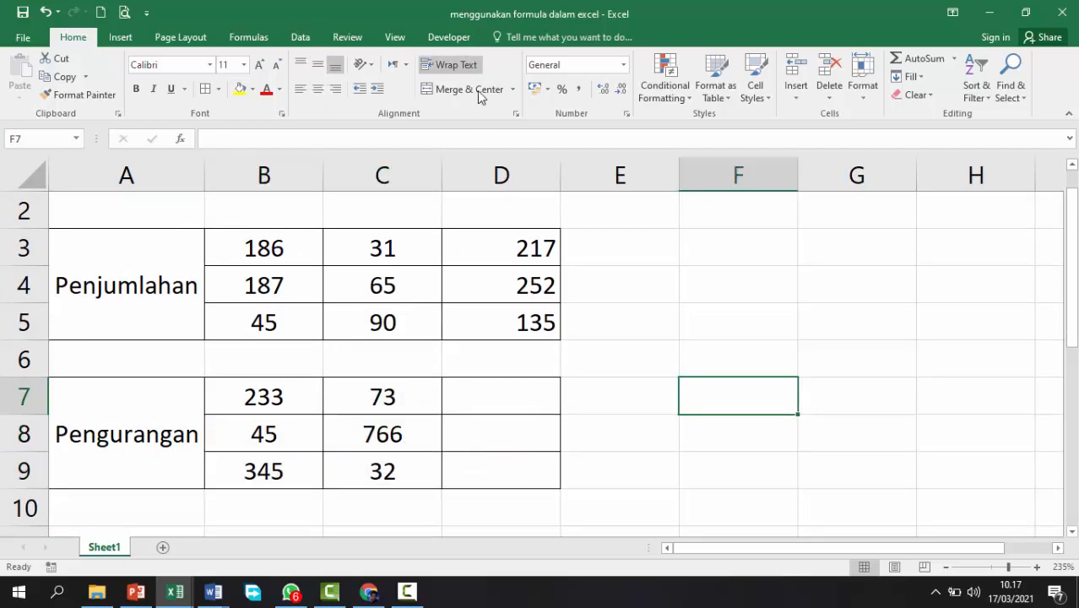
left_click(503, 402)
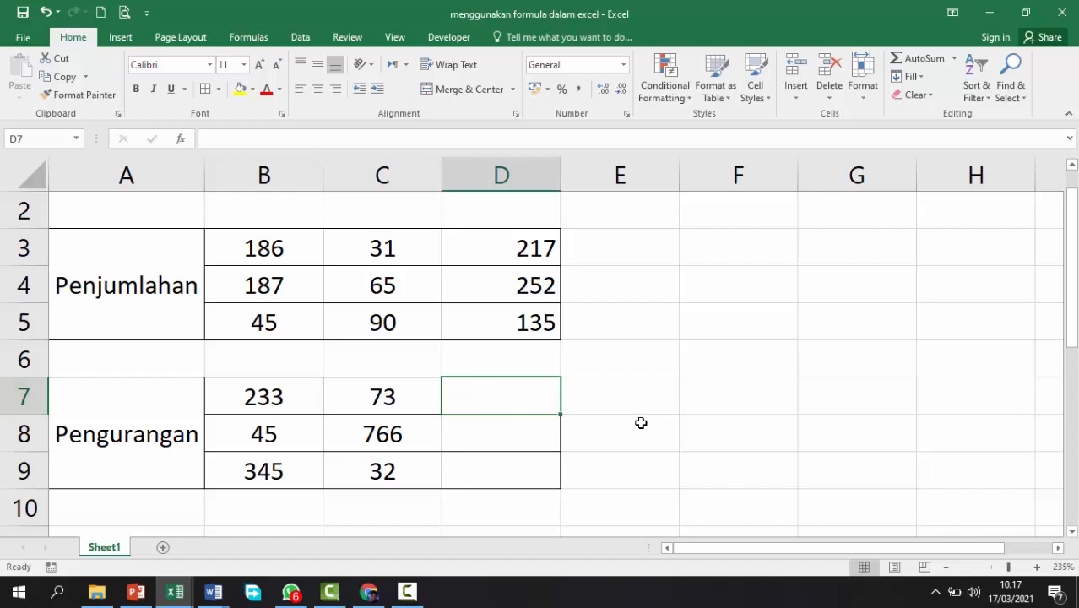
left_click(284, 386)
left_click(472, 399)
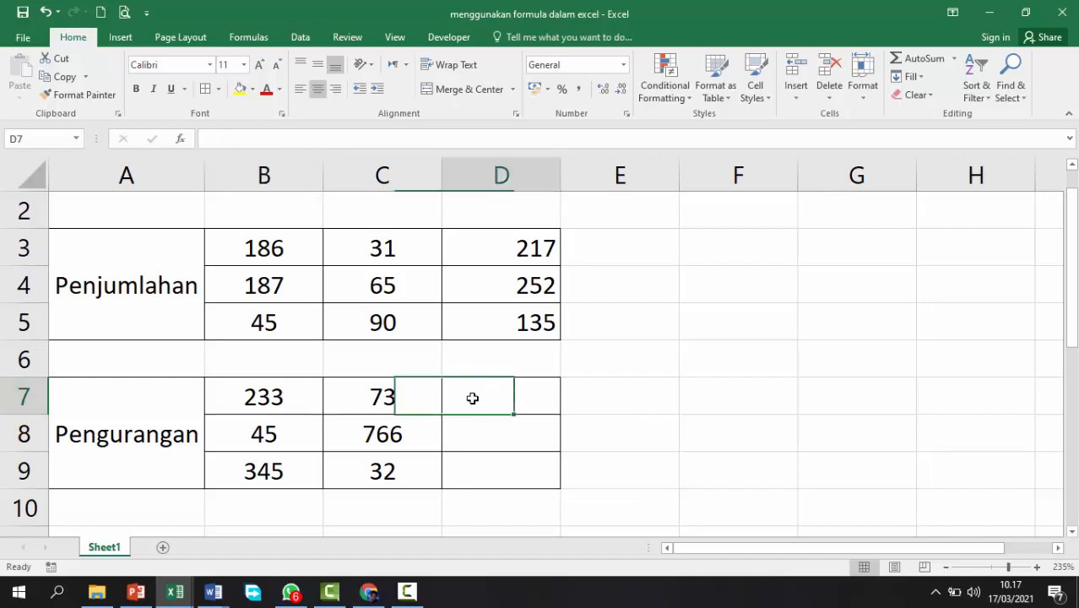
left_click(270, 404)
left_click(511, 403)
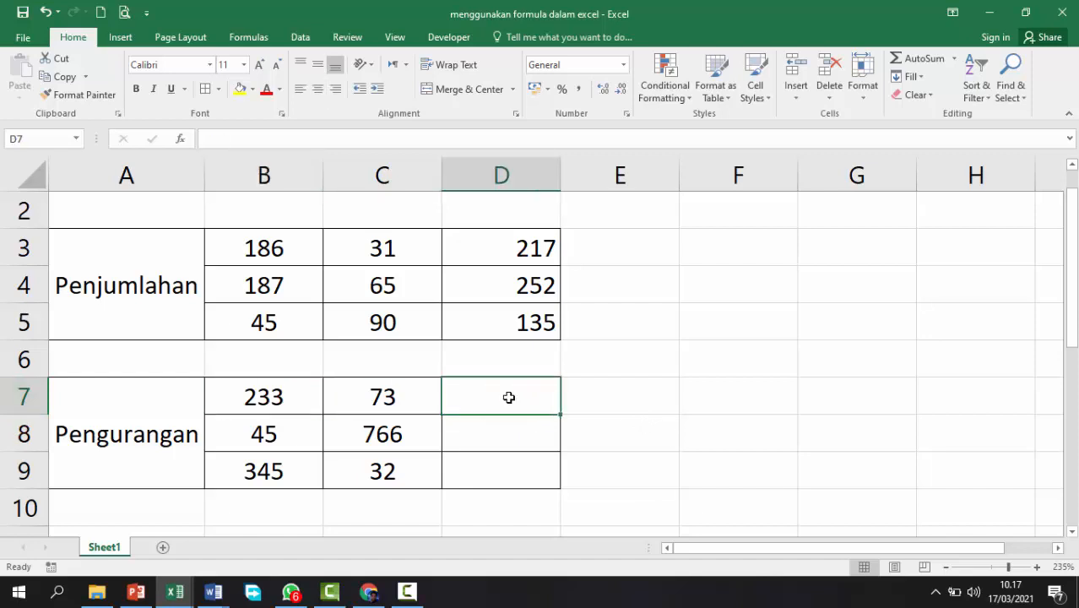
left_click(310, 394)
Step: Enter the formula =B7-C7 in cell D7 to subtract the two numbers in the row
left_click(510, 402)
type("=")
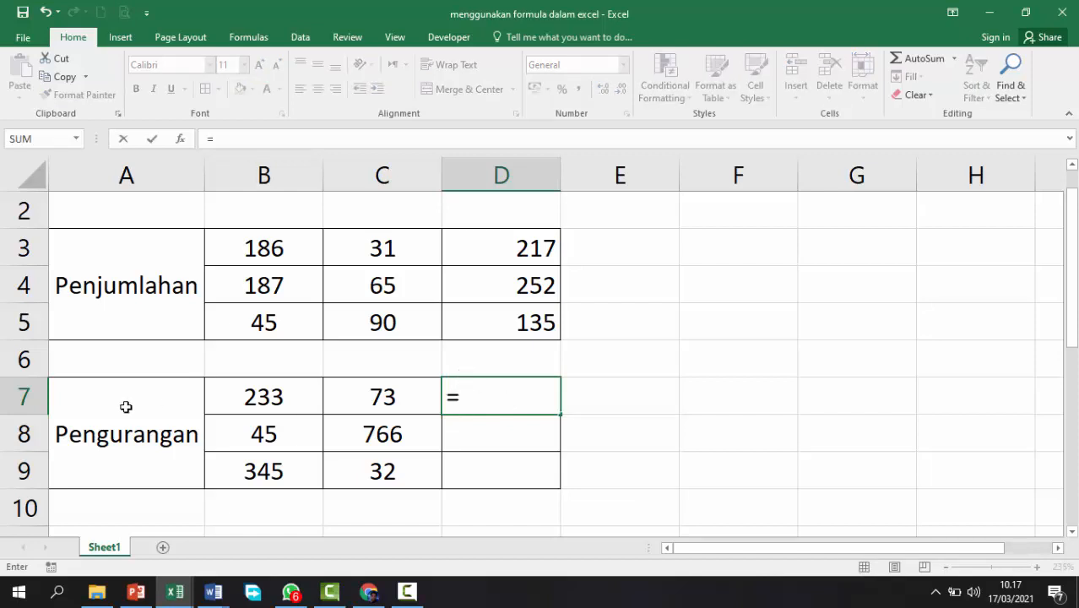
left_click(277, 397)
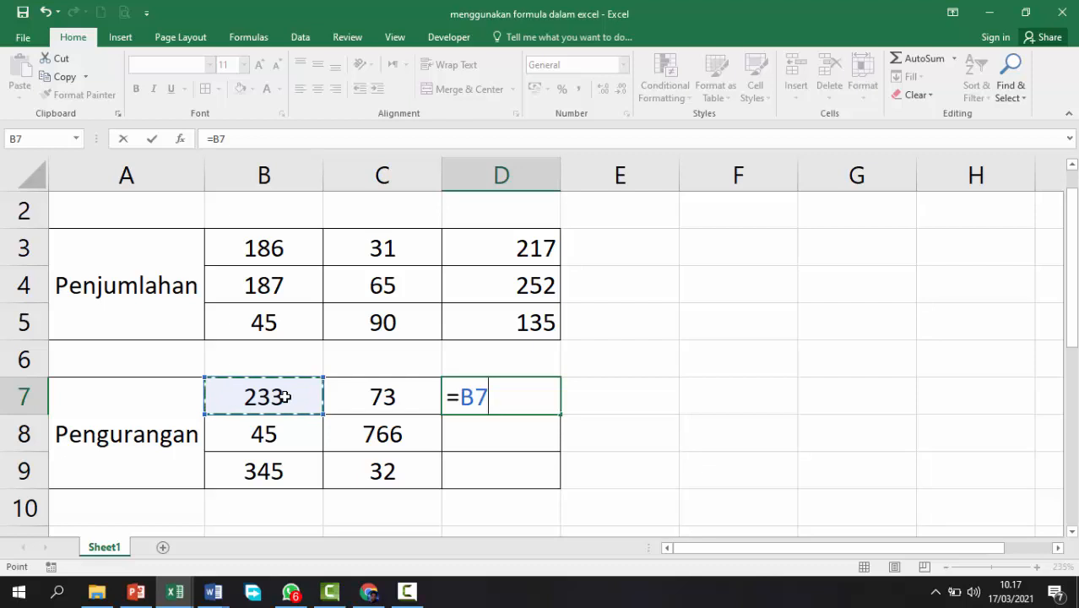
type("-")
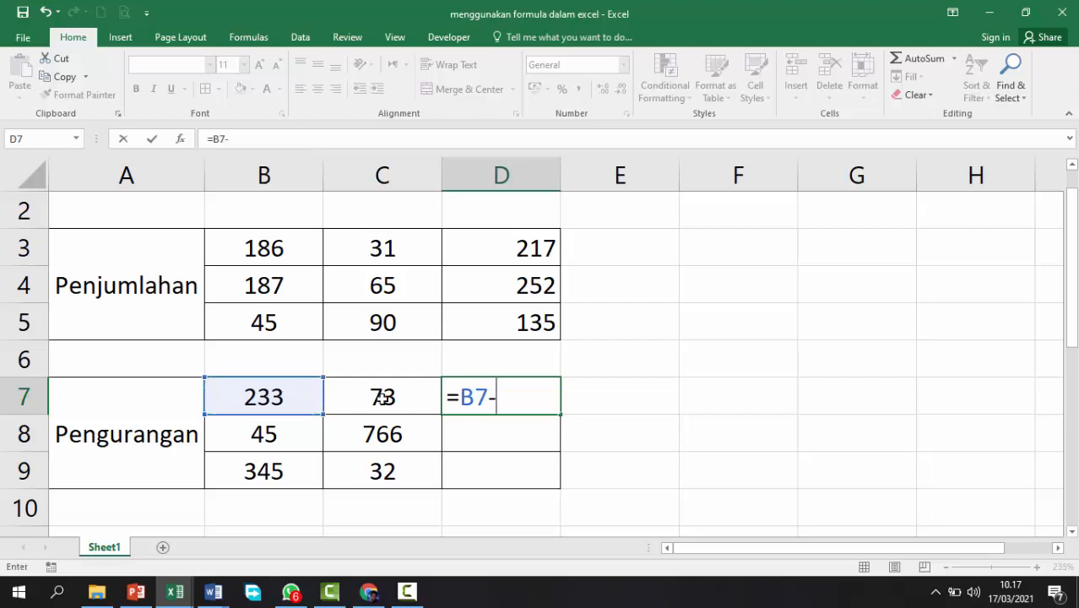
left_click(382, 398)
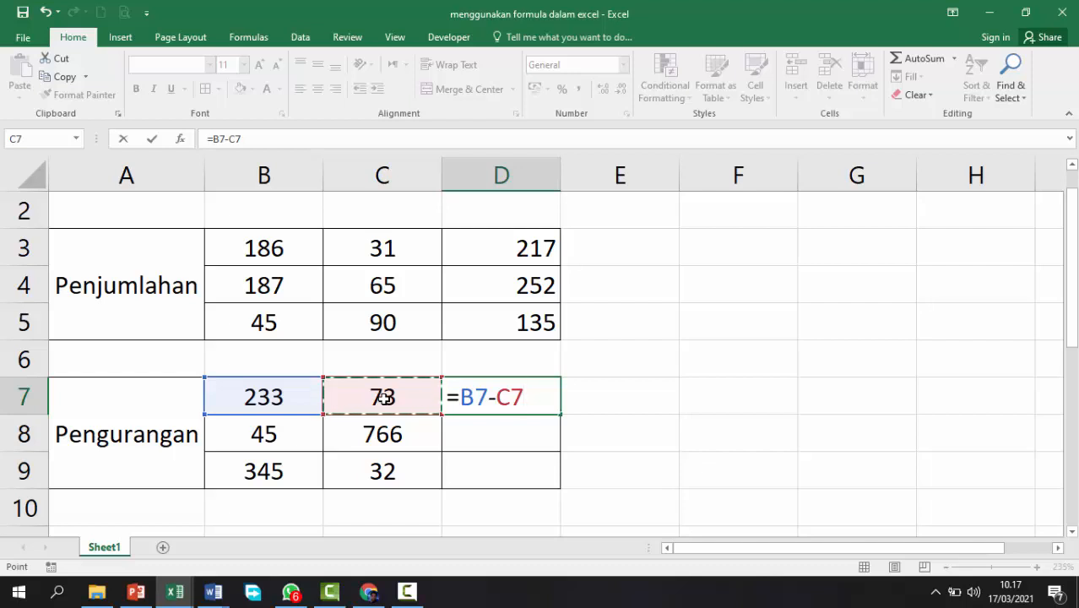
key("Return")
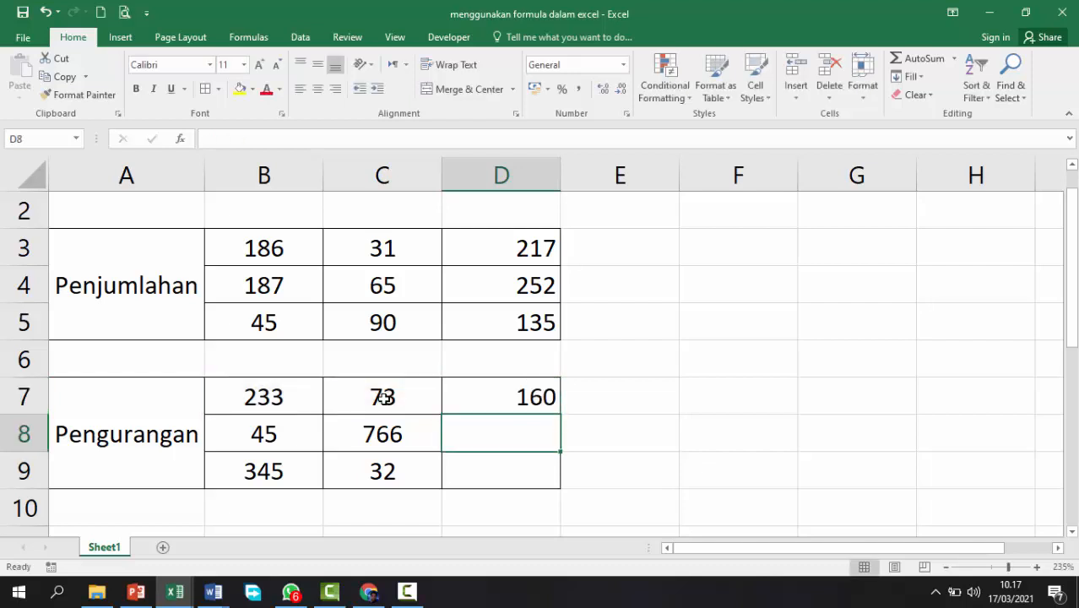
Step: Fill the subtraction formula from D7 down through D9
left_click(524, 401)
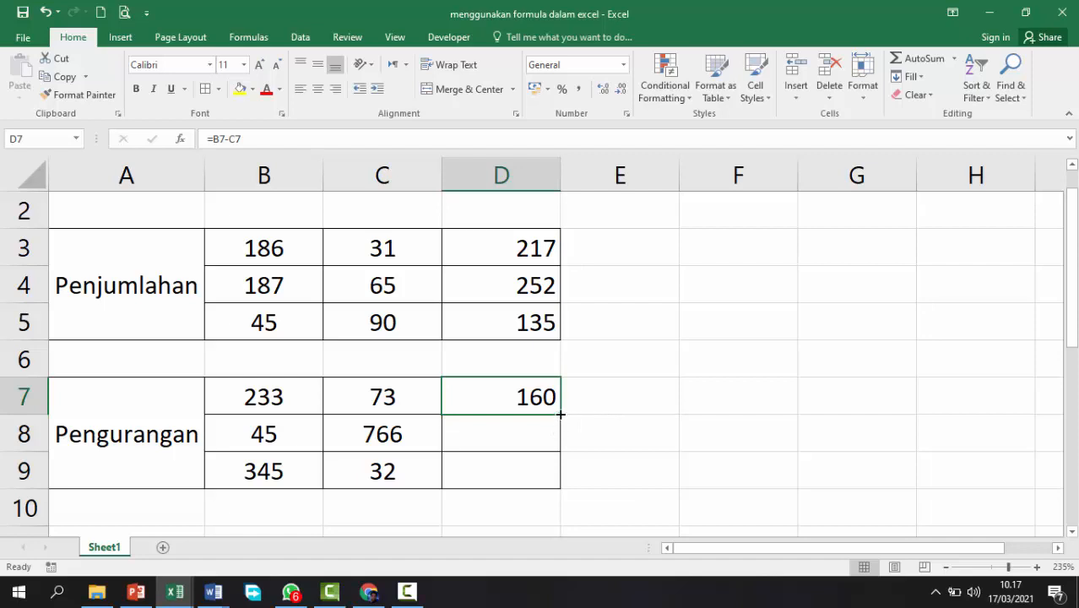
left_click_drag(560, 414, 566, 484)
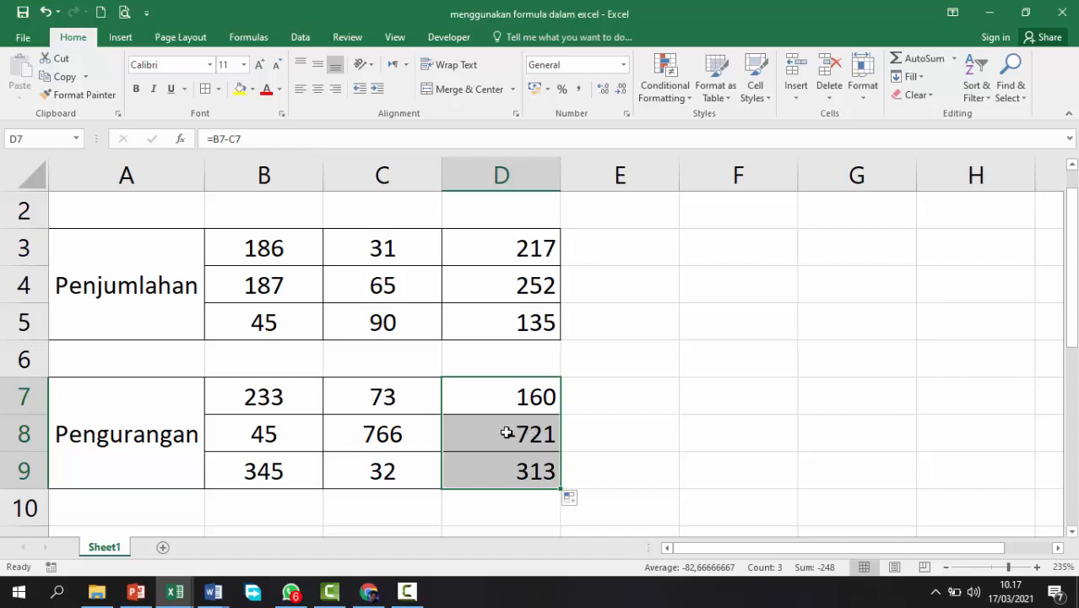
left_click(277, 440)
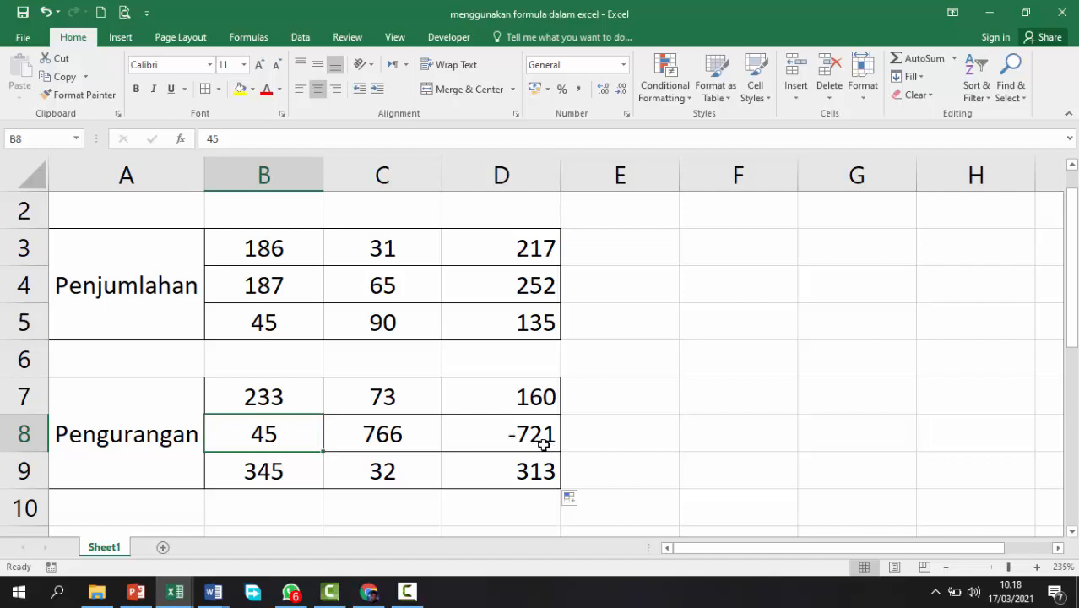
left_click(641, 439)
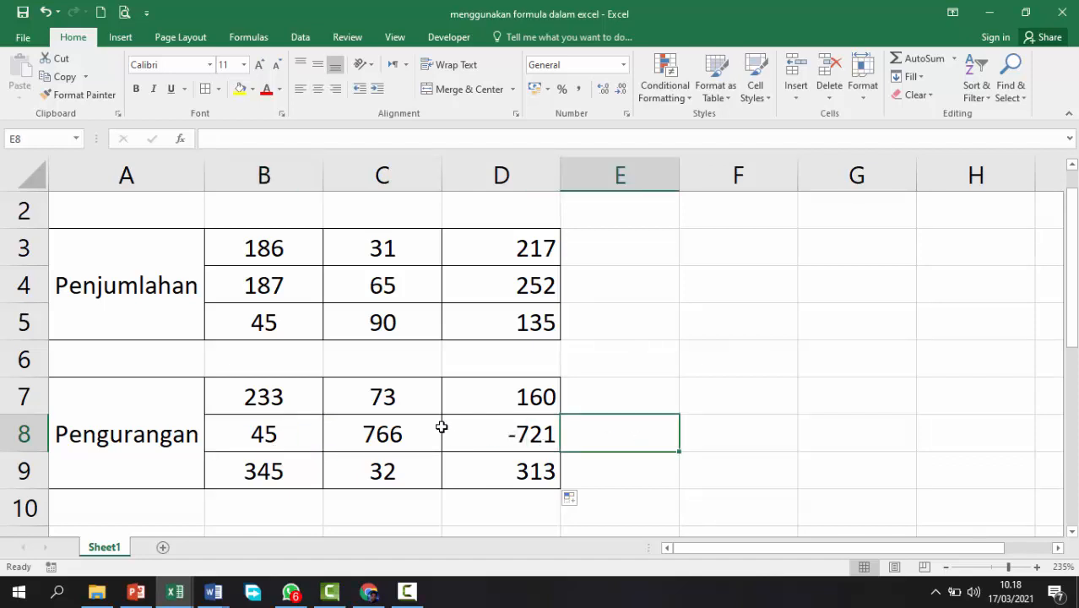
left_click(633, 387)
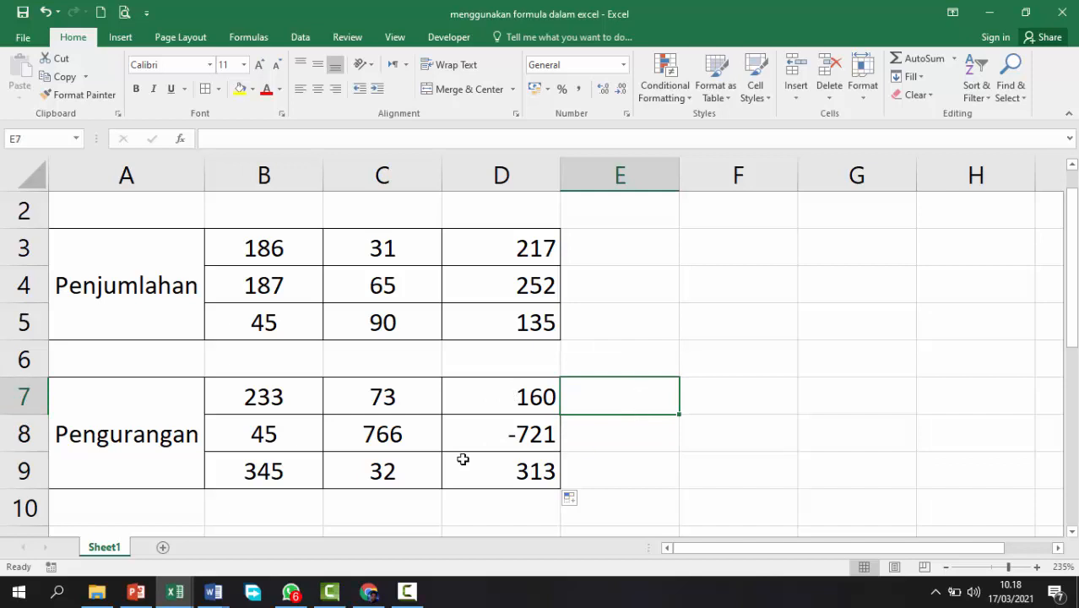
Step: Enter the label Perkalian in cell A11, below the subtraction block
scroll(463, 456, "down", 1)
left_click(142, 442)
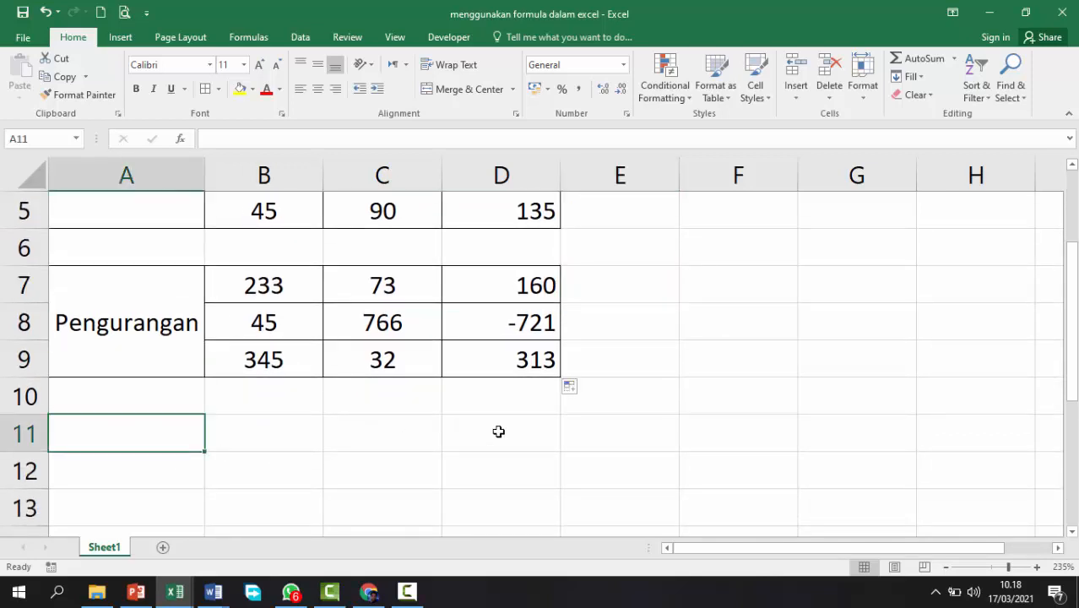
type("Per")
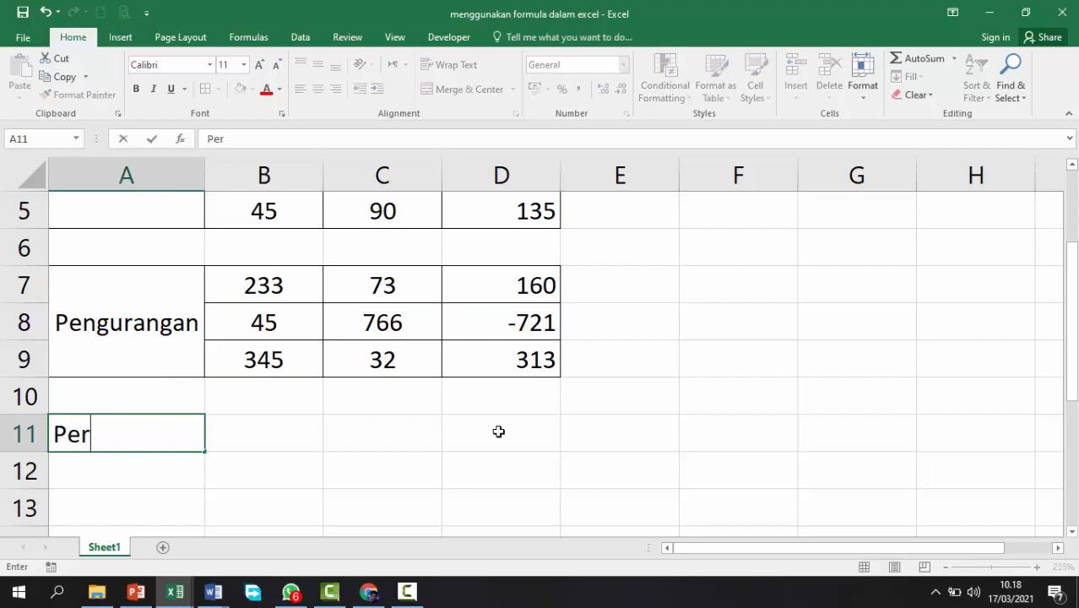
type("kalian")
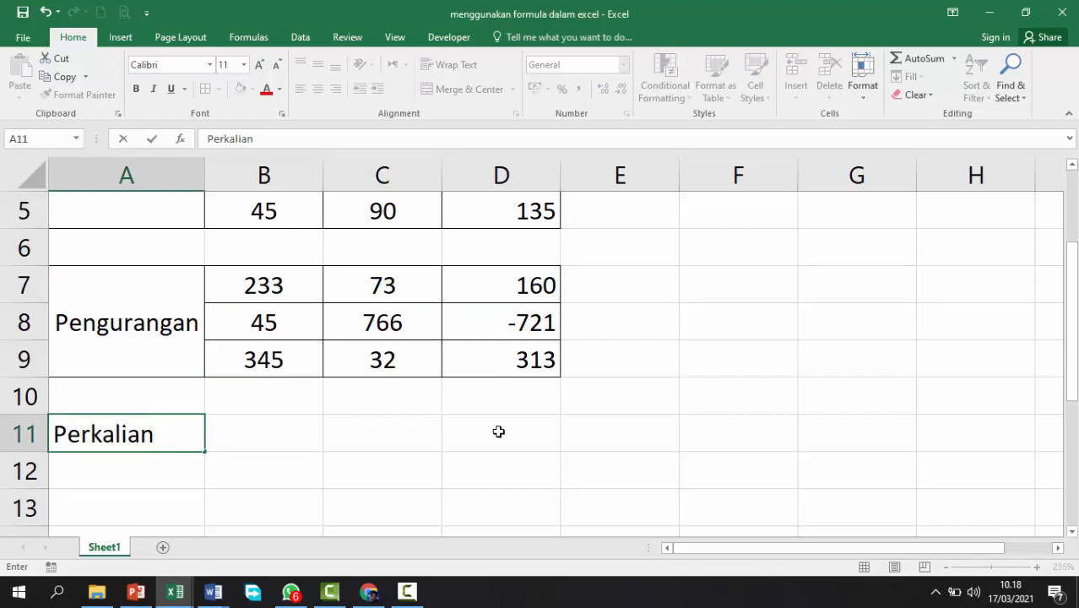
key("Return")
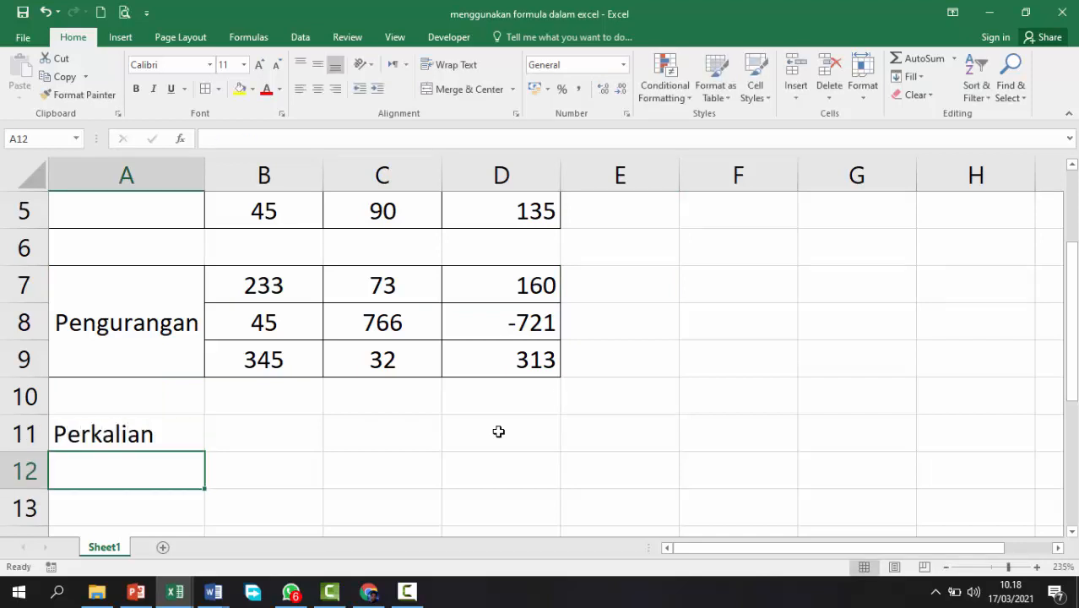
Step: Enter the label Pembagian in cell A12
type("p")
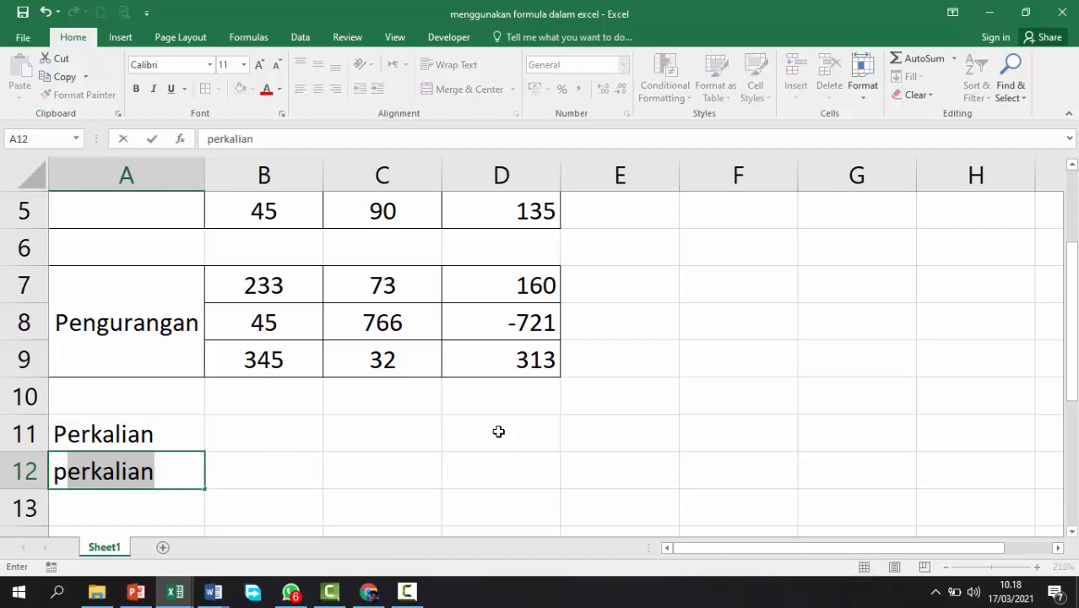
key("BackSpace")
key("BackSpace")
type("Pemba")
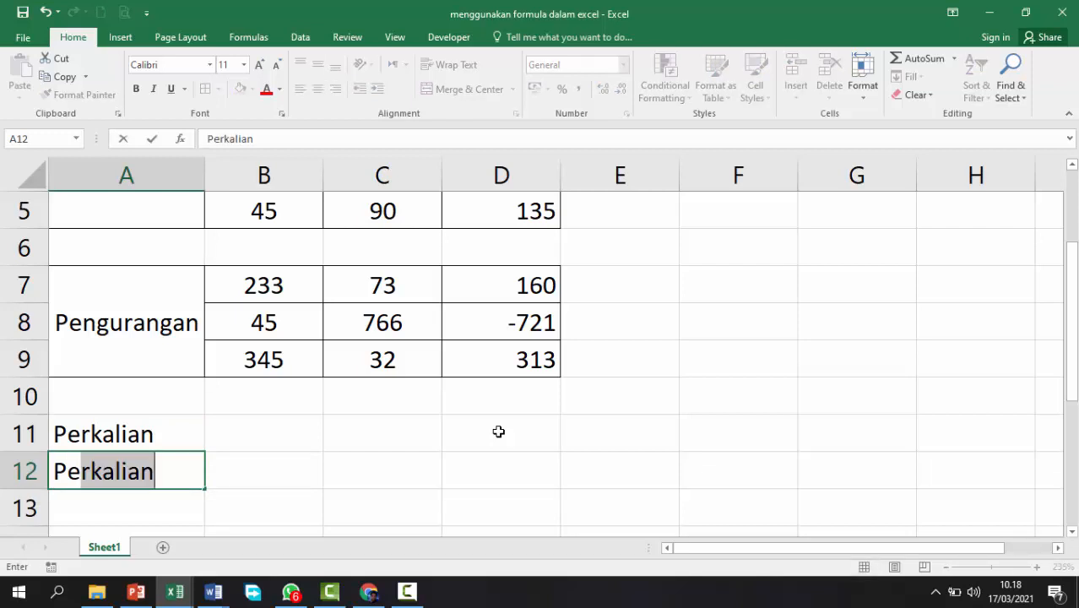
type("gian")
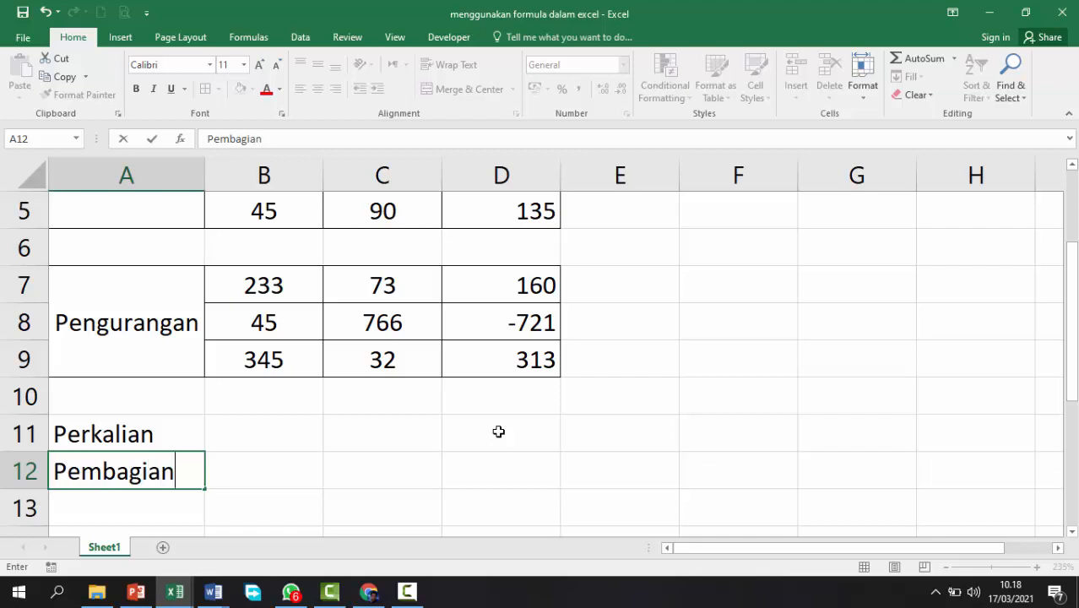
key("Tab")
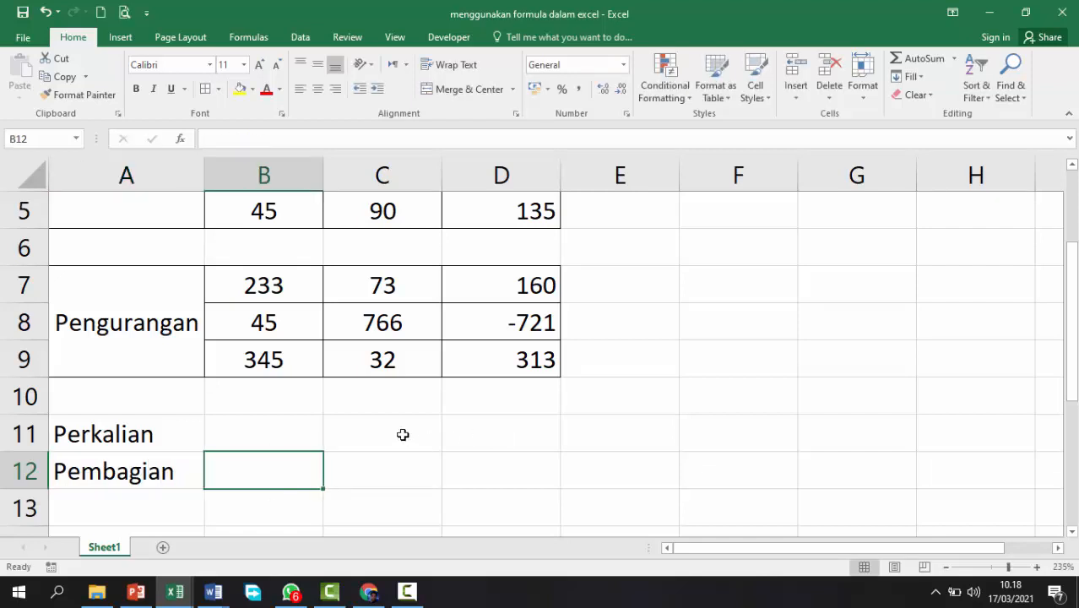
Step: Enter the multiplication operator * in B11 and the division operator / in B12
left_click(286, 437)
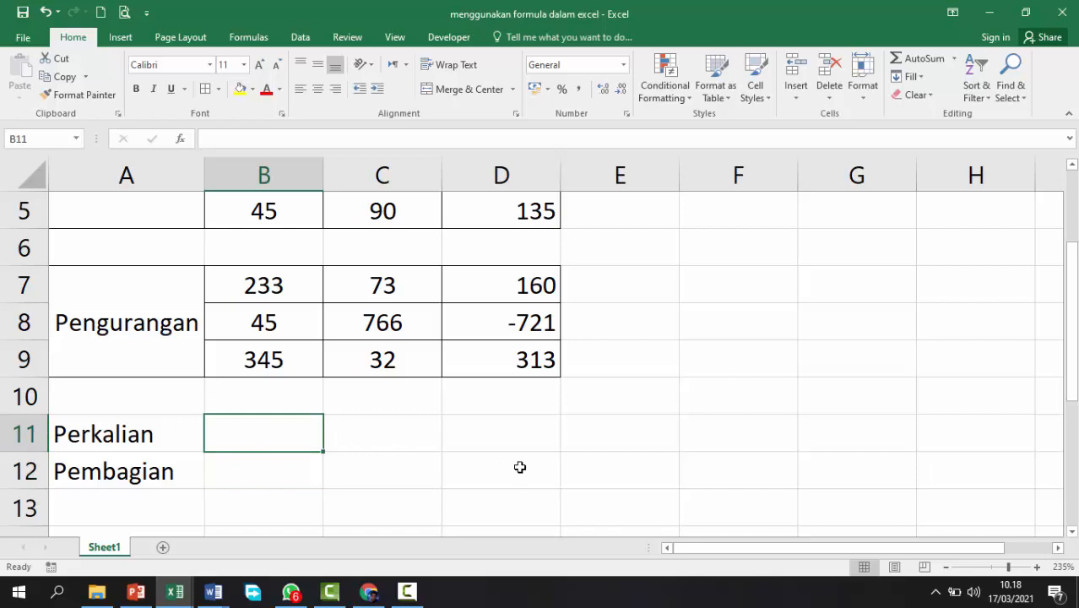
type("*")
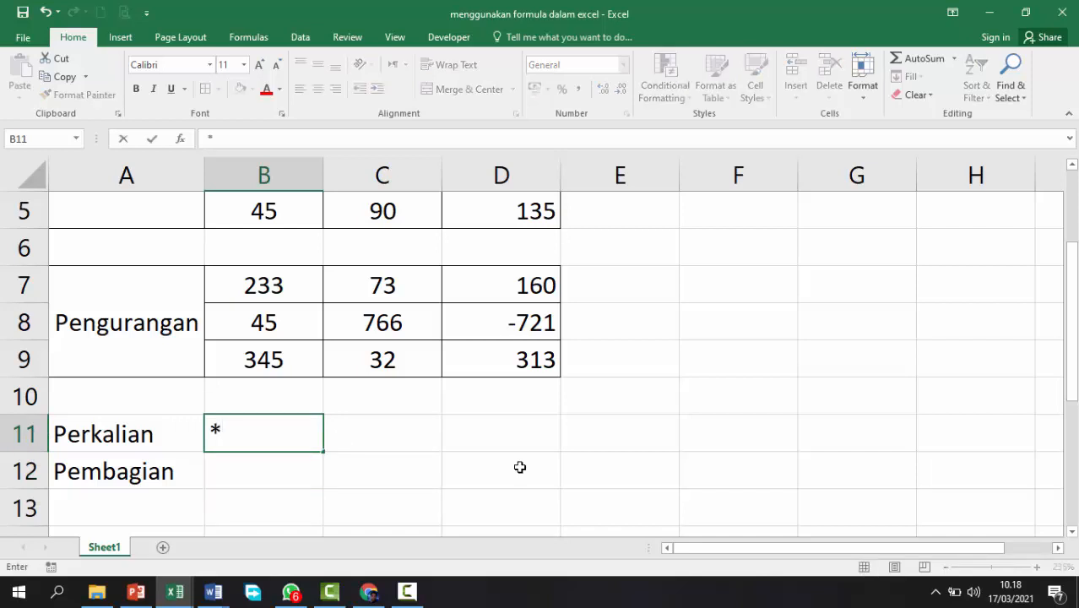
key("Return")
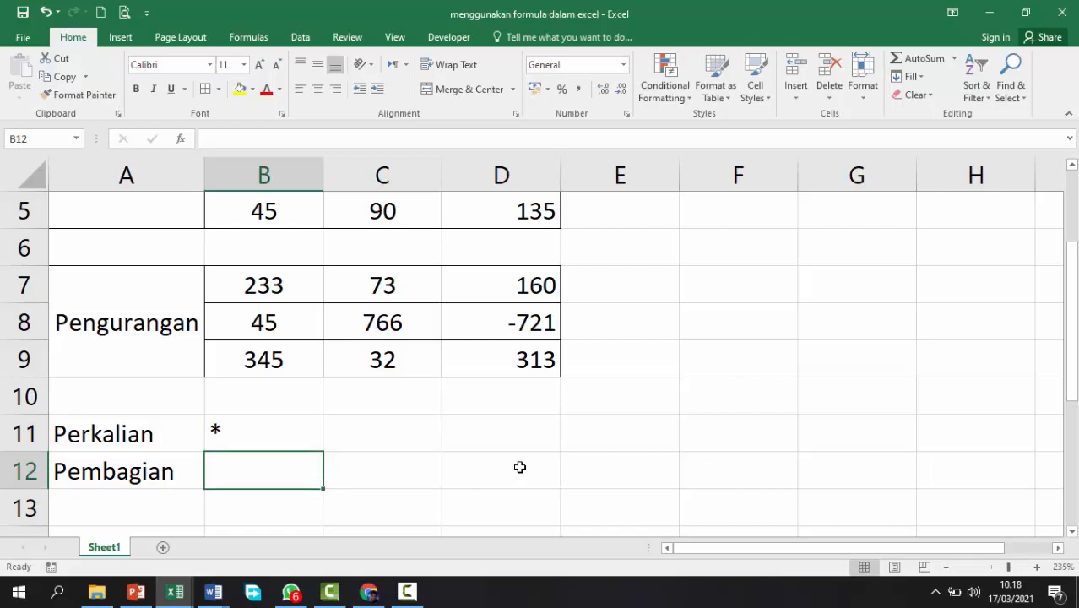
key("alt")
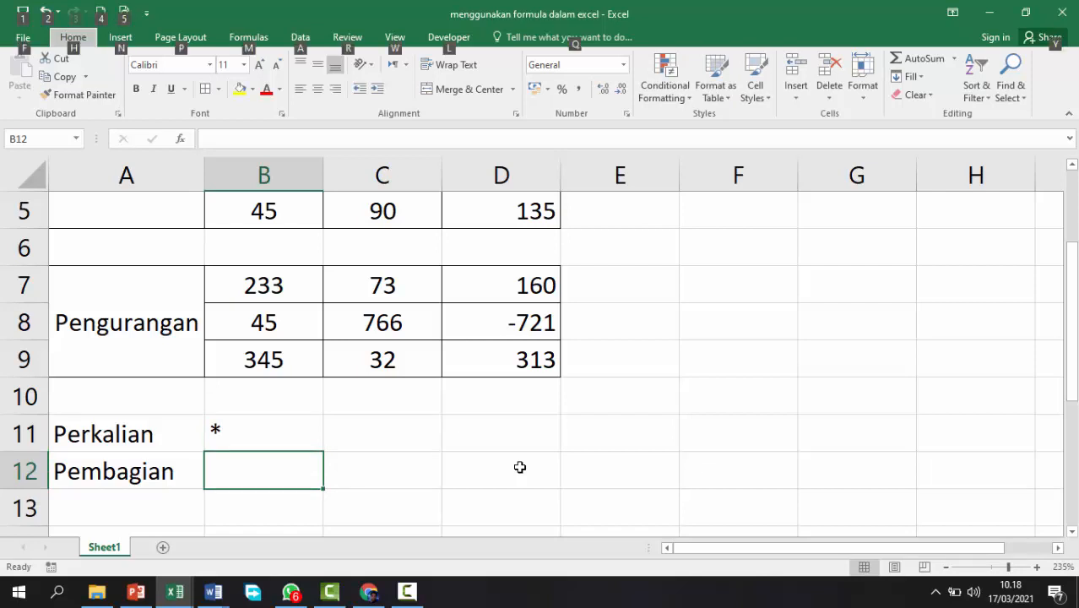
left_click(272, 470)
key("/")
left_click(333, 132)
type("/")
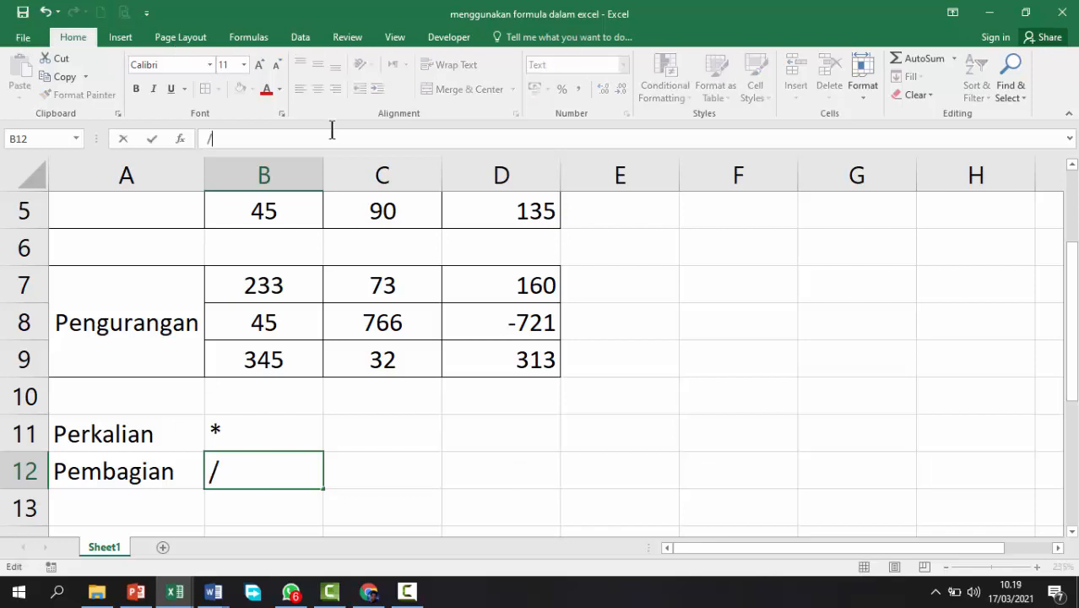
key("Return")
left_click(474, 482)
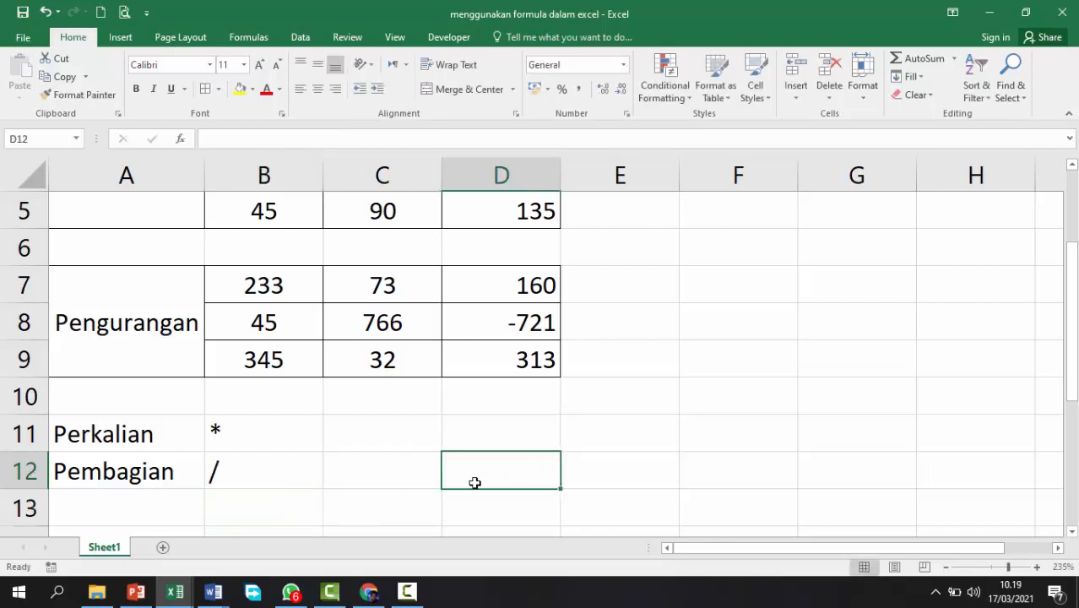
Step: Review the operator symbols beside Perkalian and Pembagian, along with the addition and subtraction examples above
left_click(249, 466)
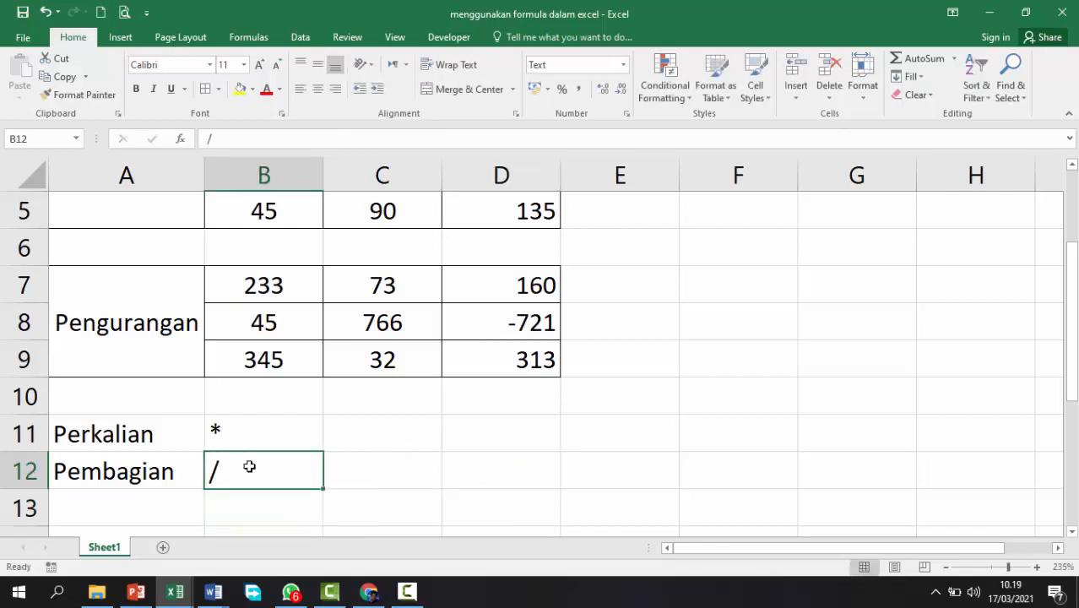
left_click(255, 138)
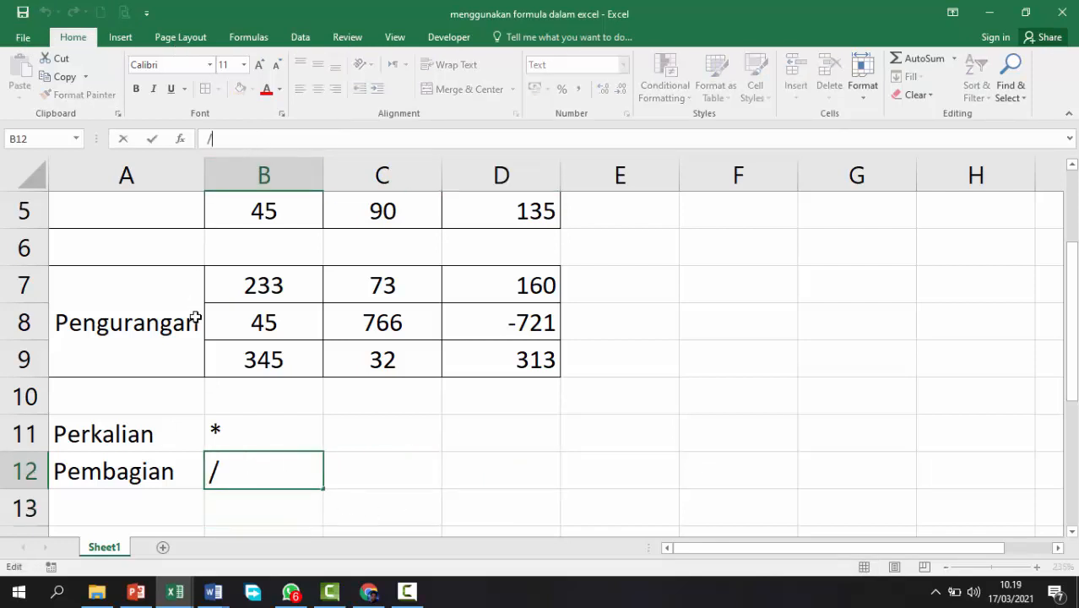
left_click(95, 474)
left_click(319, 478)
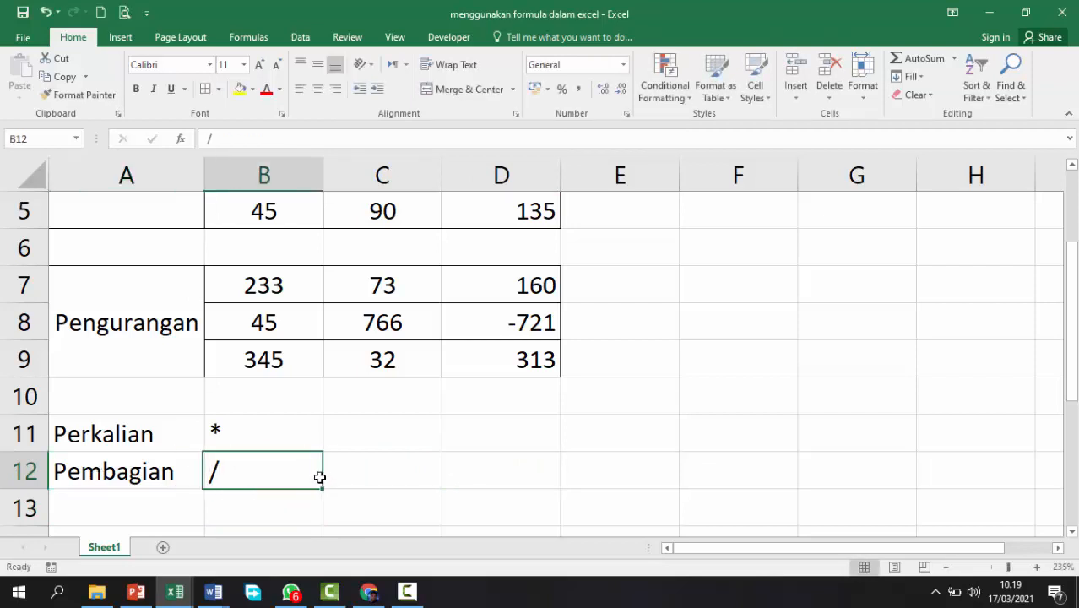
left_click(151, 477)
left_click(260, 478)
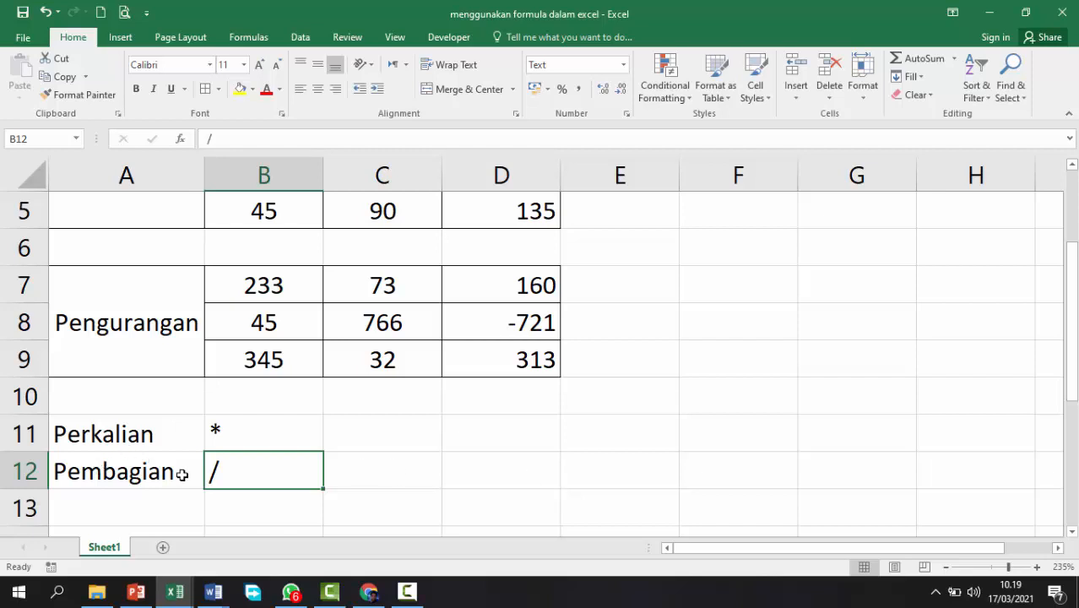
left_click(543, 461)
left_click(491, 430)
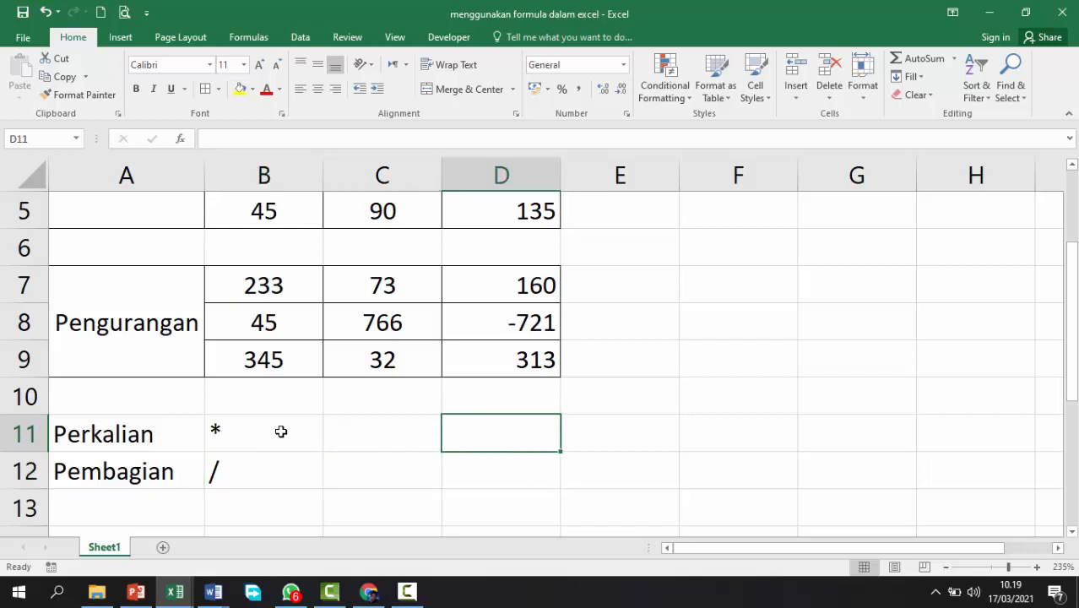
key("Left")
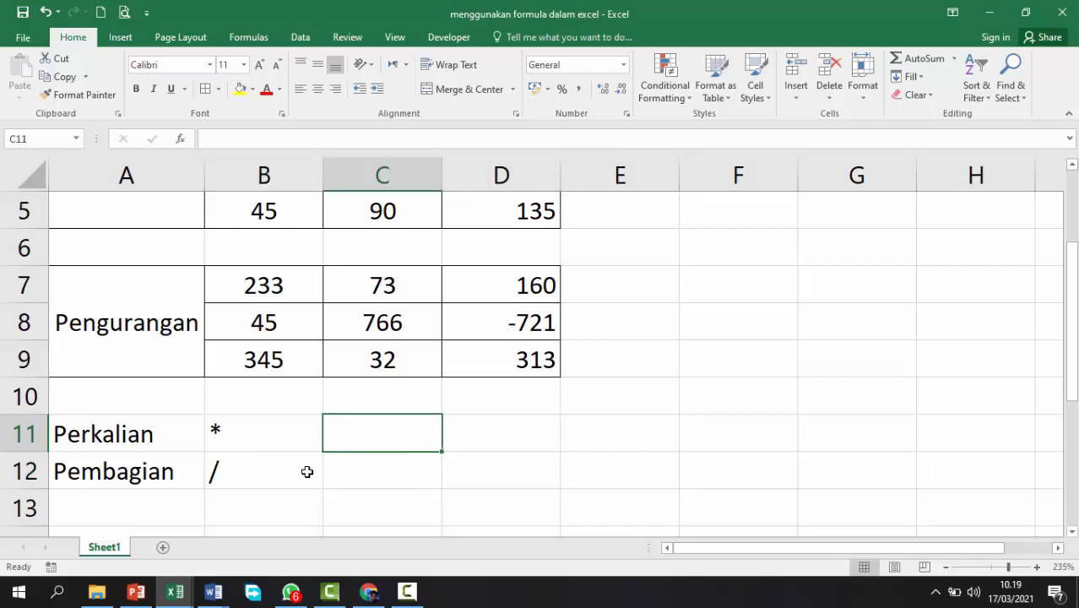
scroll(246, 449, "up", 2)
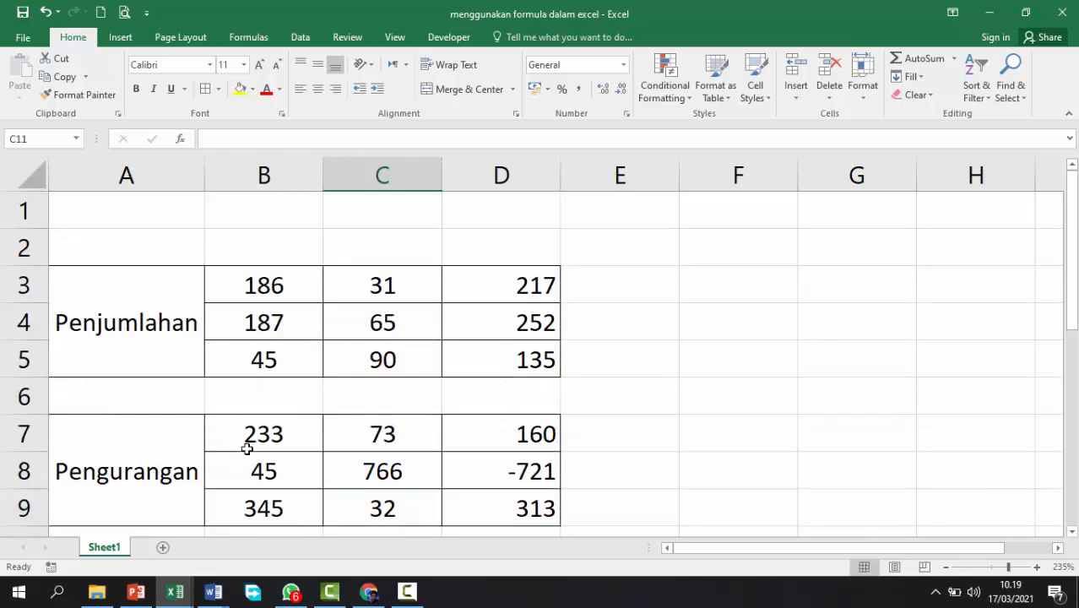
scroll(247, 449, "down", 2)
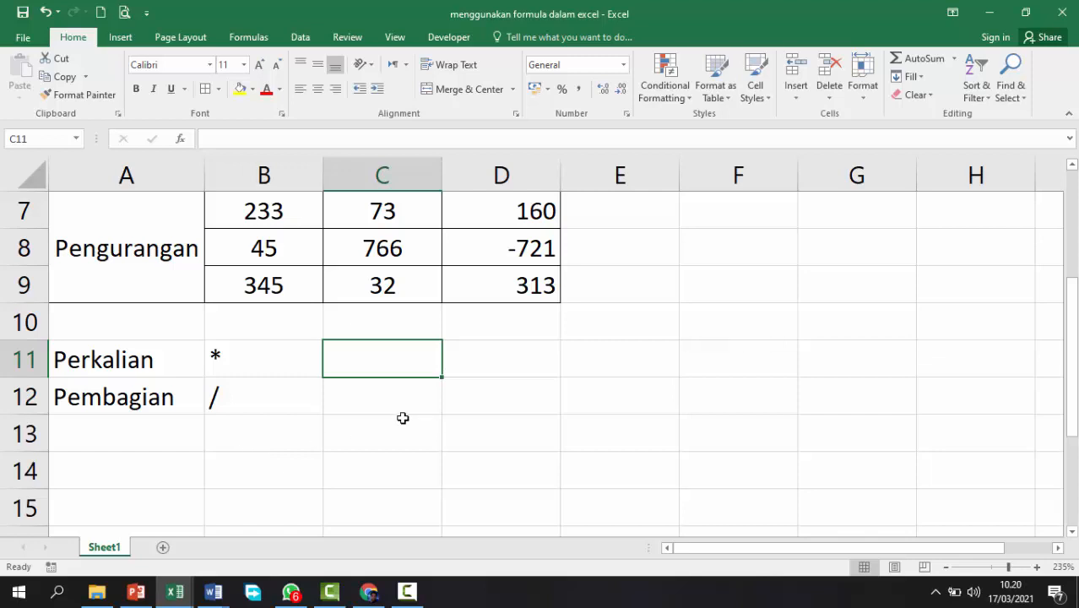
left_click(650, 398)
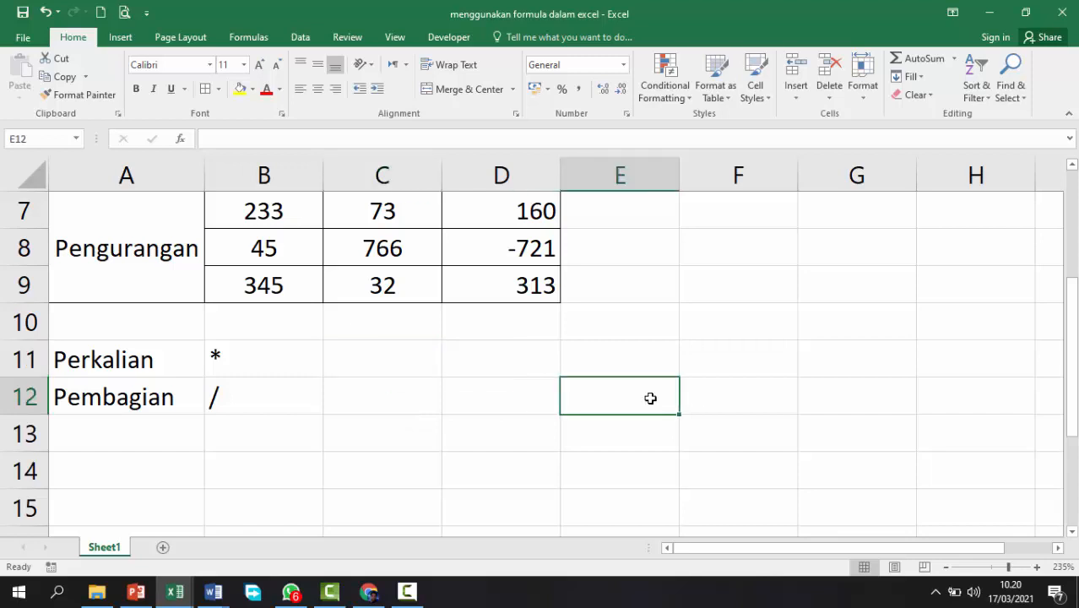